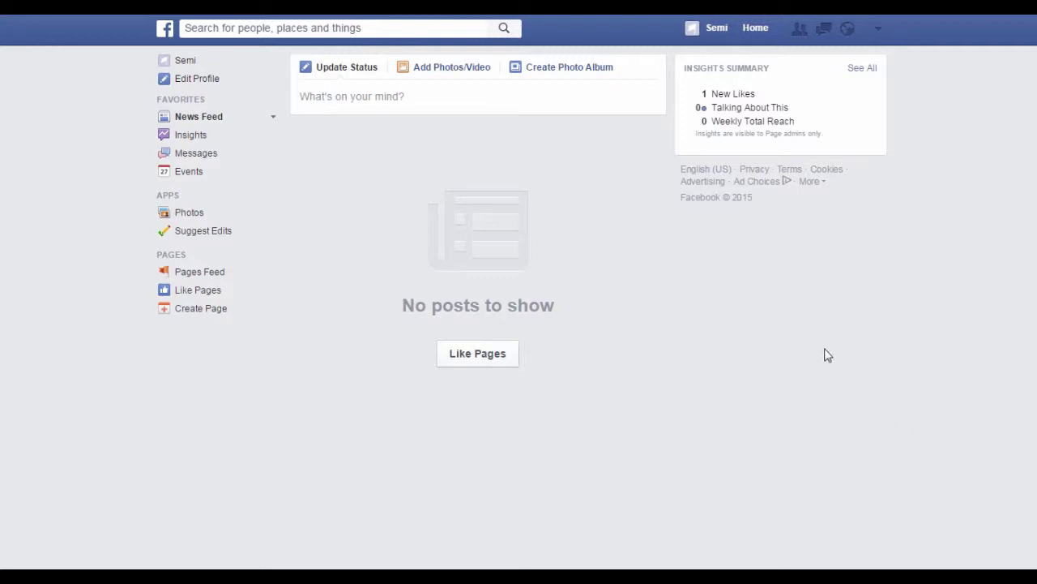
- Start creating a new ad campaign with the objective "Send people to your website"
click(877, 32)
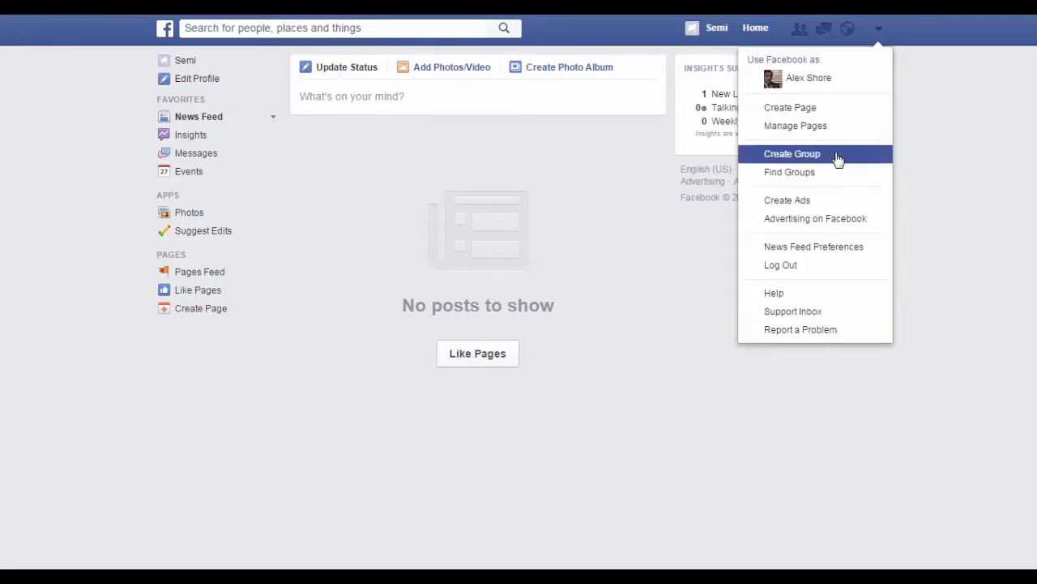
click(812, 202)
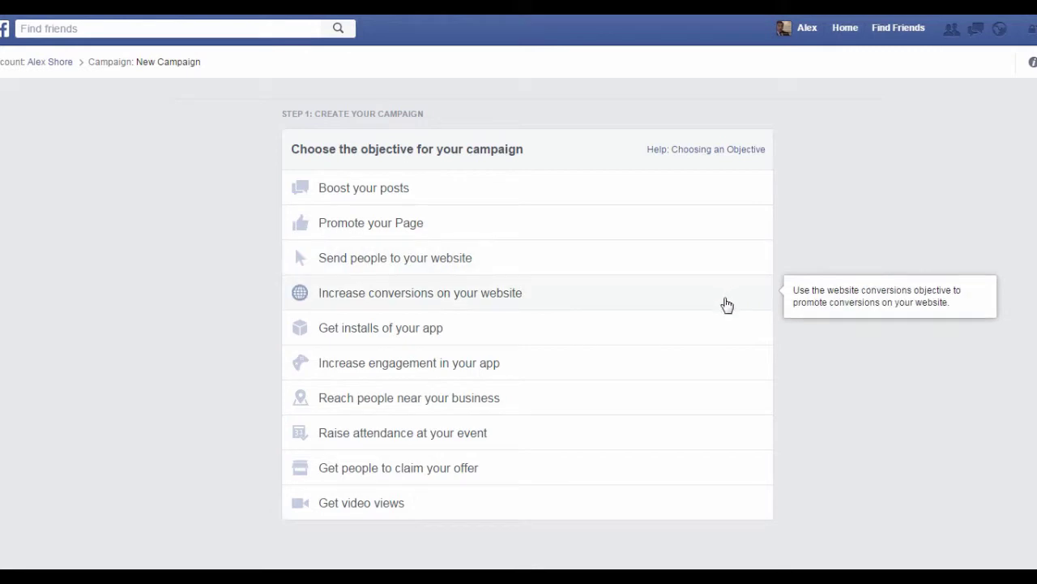
click(525, 268)
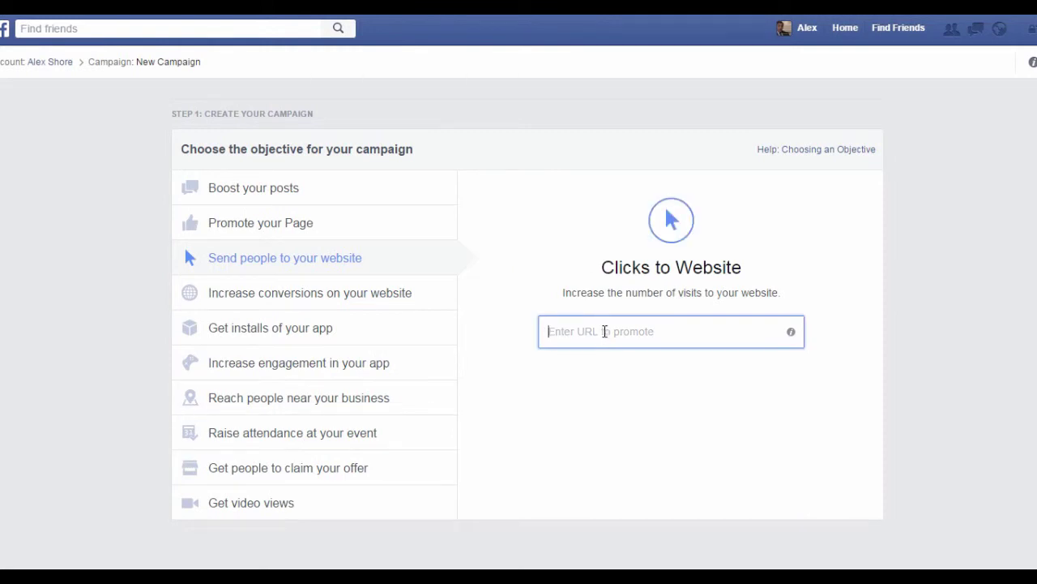
- Set t33shirtprofits.com as the website URL to promote
text(t33)
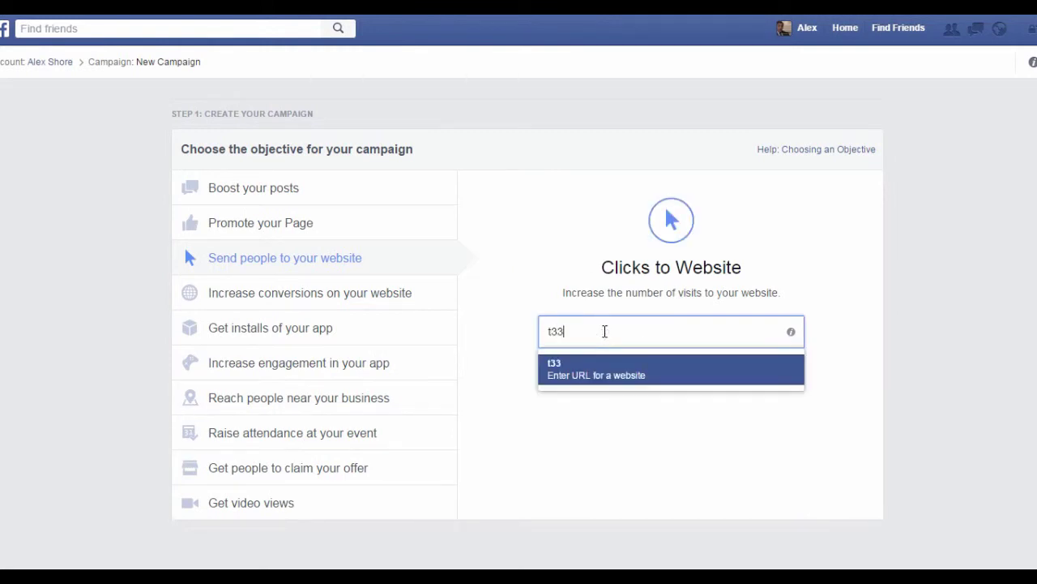
text(shirtprofi)
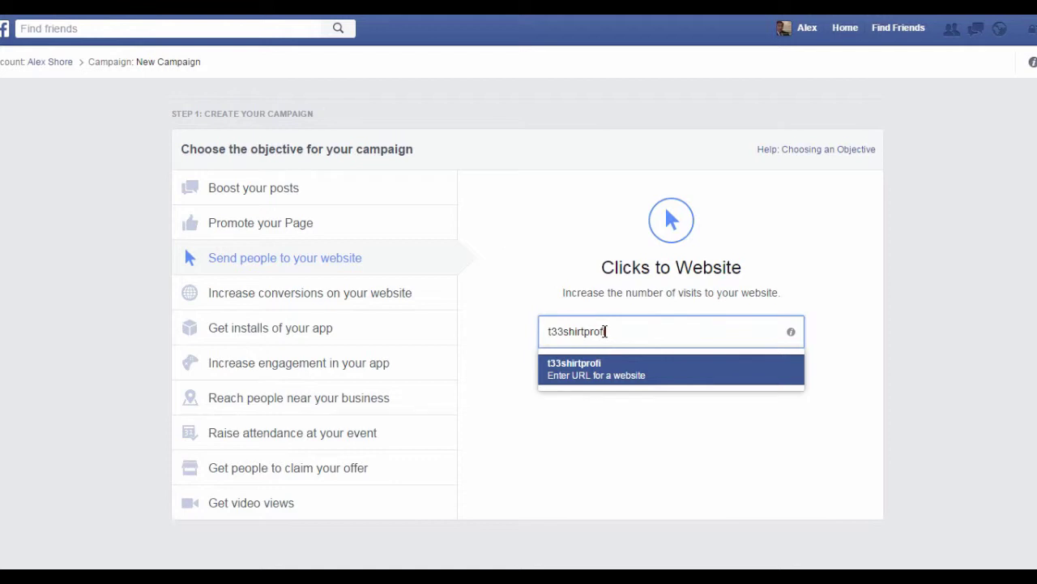
text(ts.com)
click(681, 375)
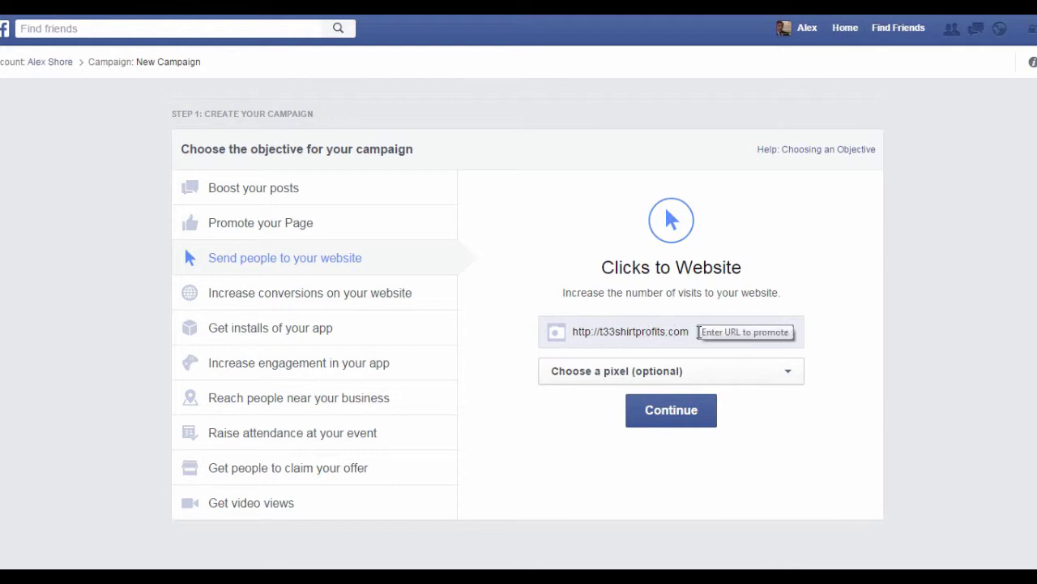
- Check the available tracking pixels and continue the campaign setup without choosing one
click(696, 373)
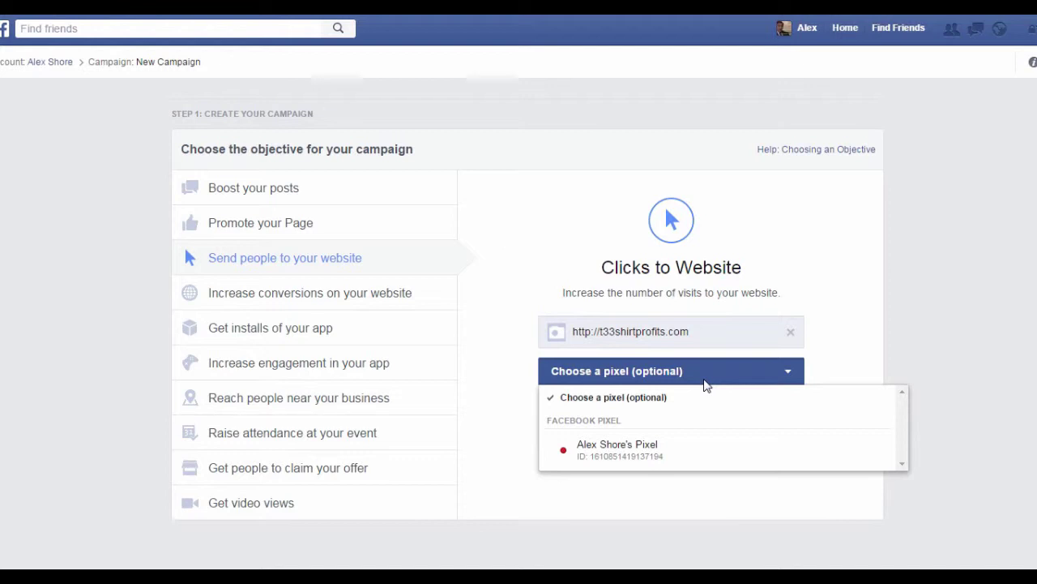
click(785, 377)
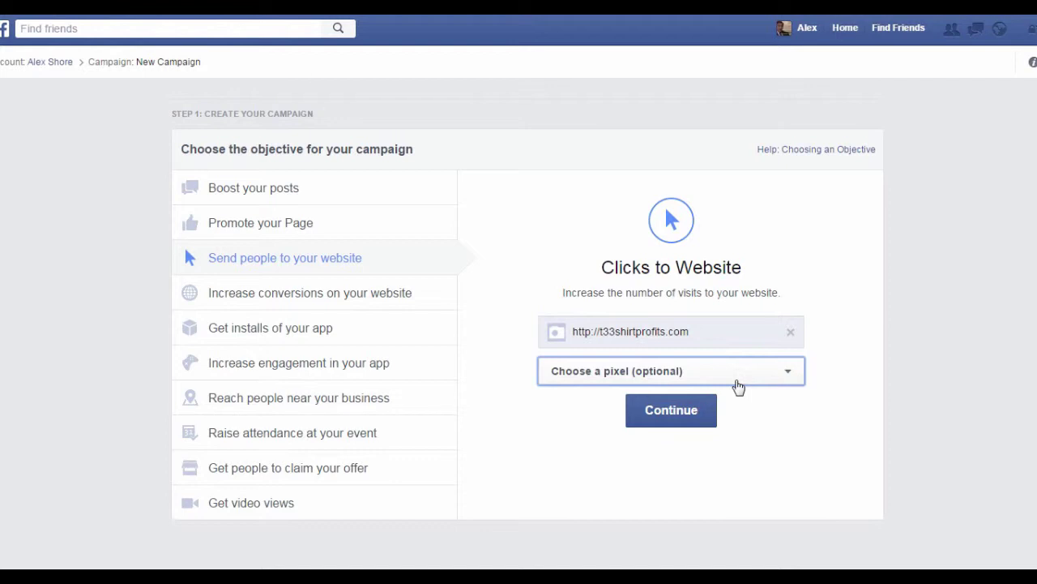
click(694, 412)
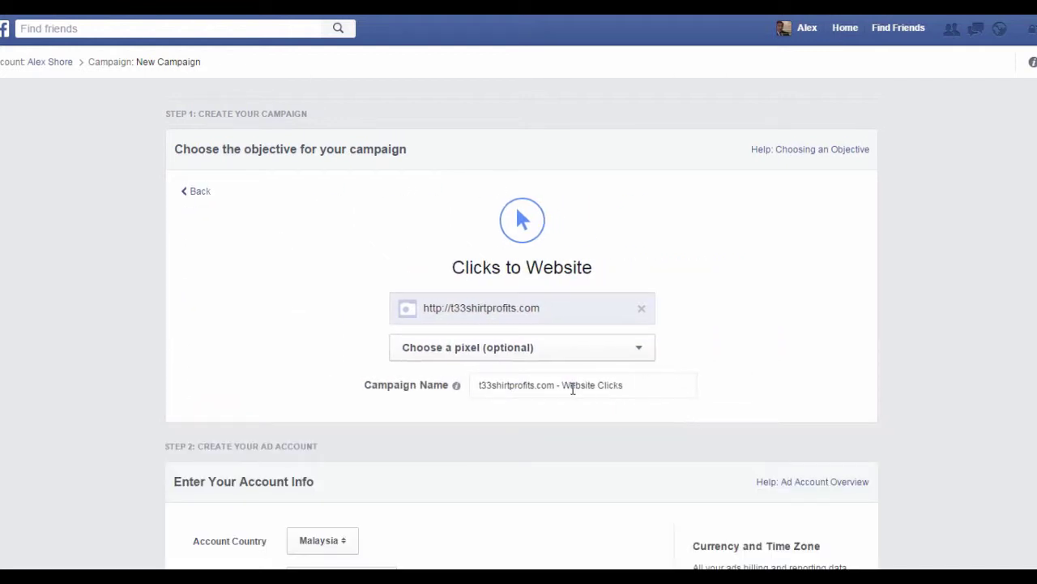
- Set the ad account's country to United States in the account info
scroll(571, 394, down, 1)
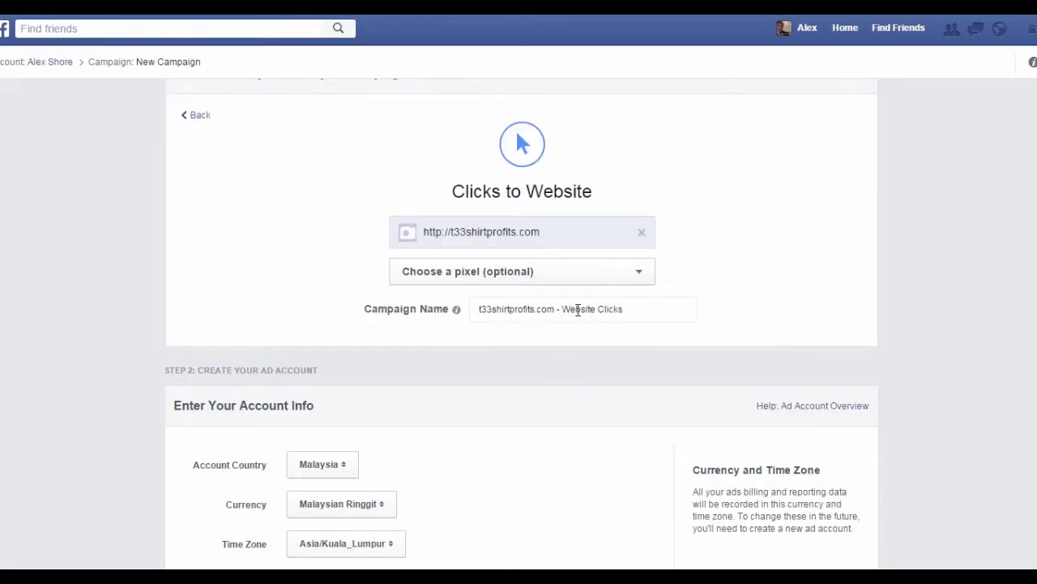
scroll(526, 305, down, 1)
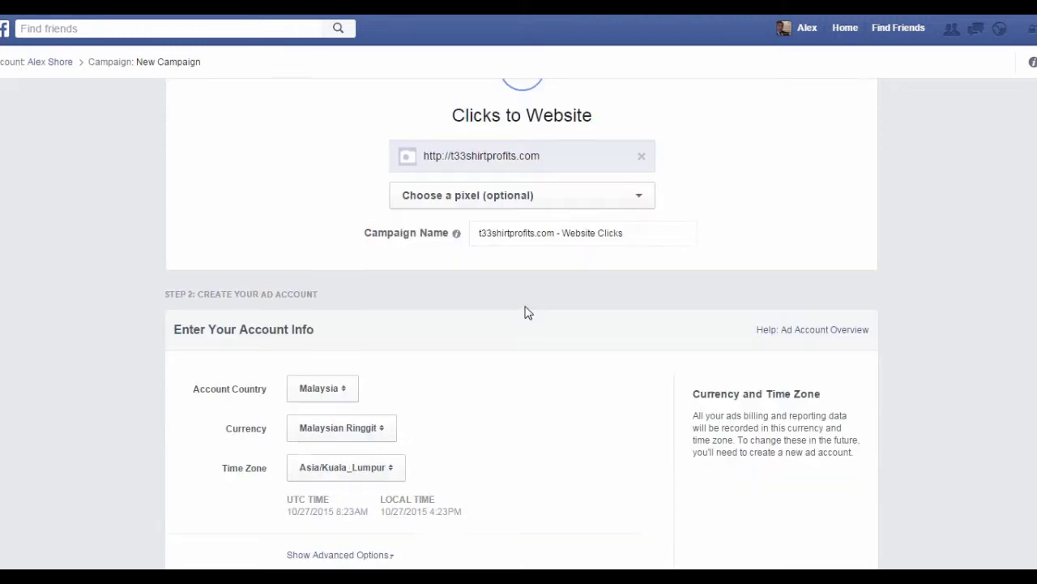
scroll(526, 313, down, 1)
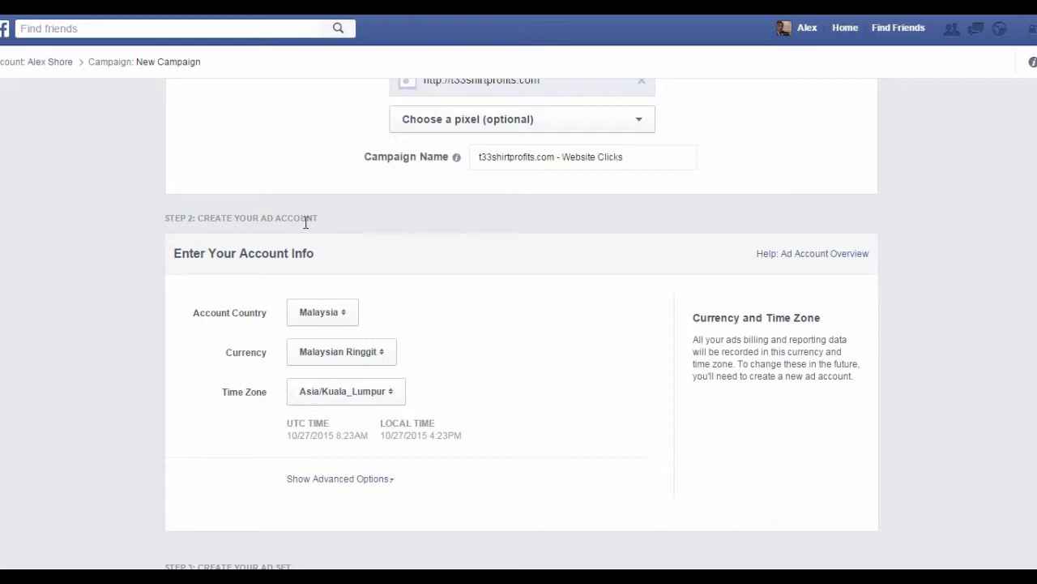
click(354, 323)
key(u)
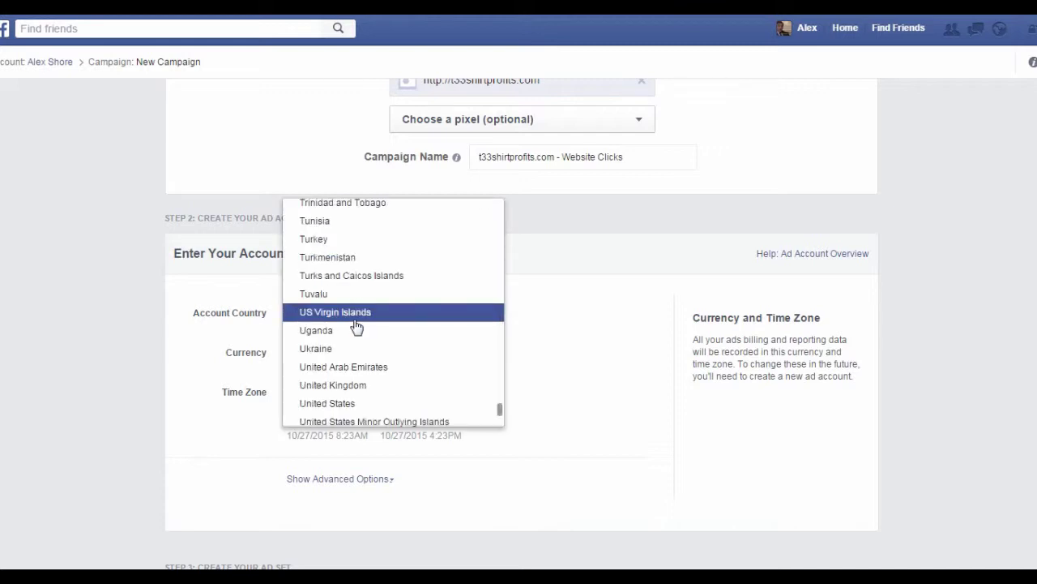
key(k)
click(359, 403)
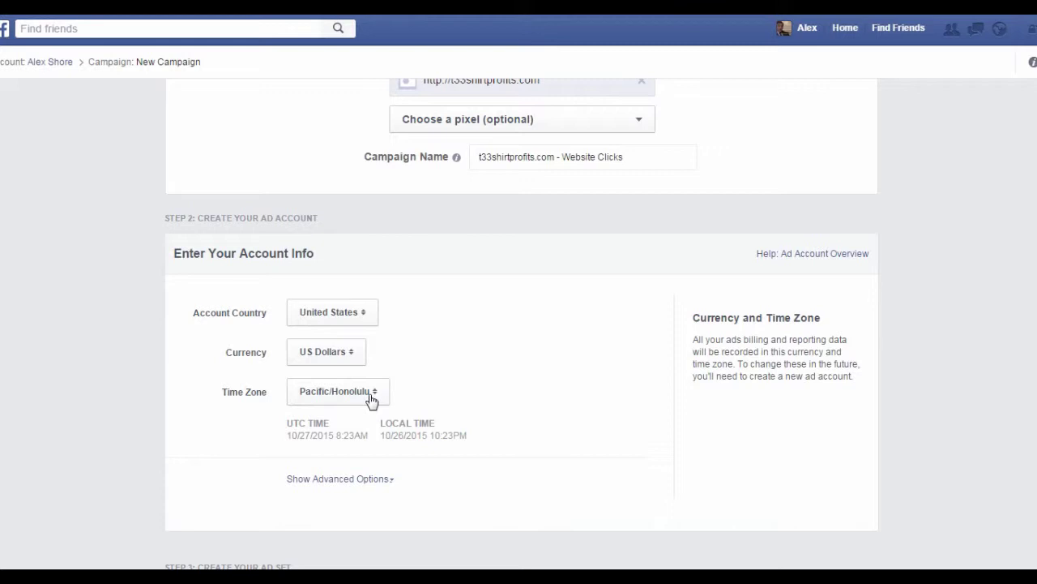
- Show the advanced account options to check the ad account name, and hide them again
scroll(459, 391, down, 1)
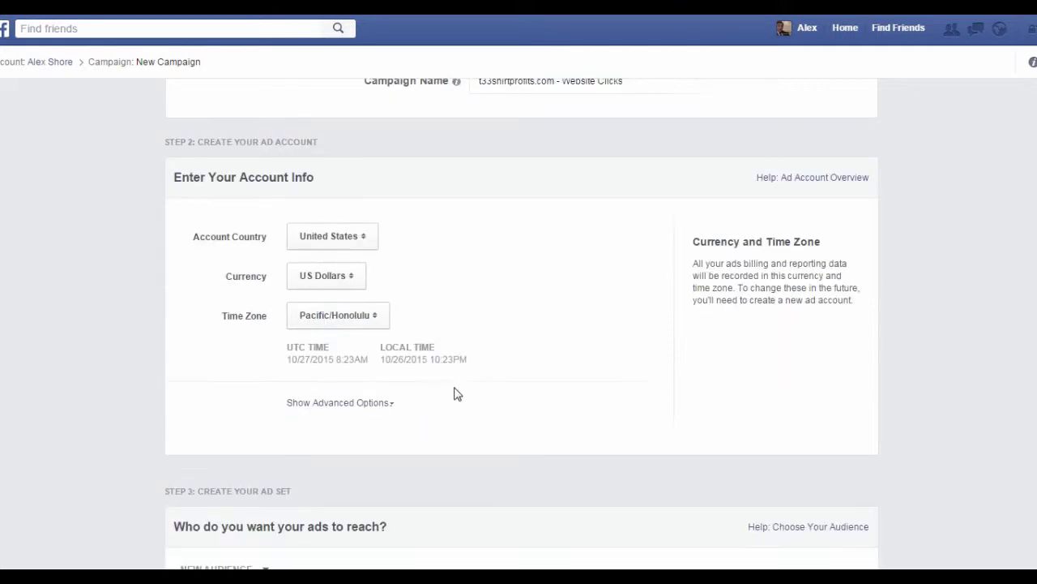
click(359, 403)
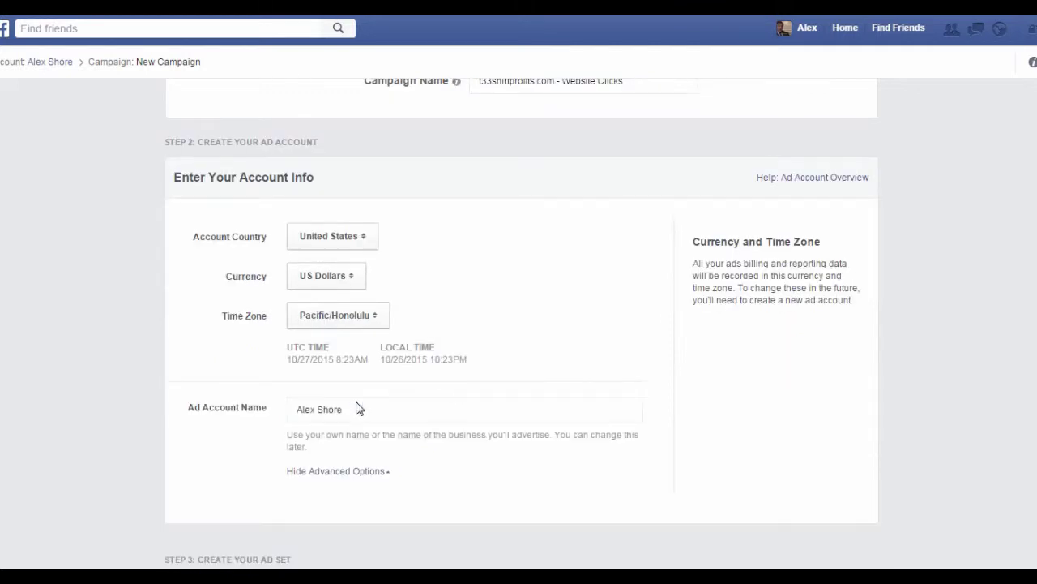
scroll(440, 405, down, 2)
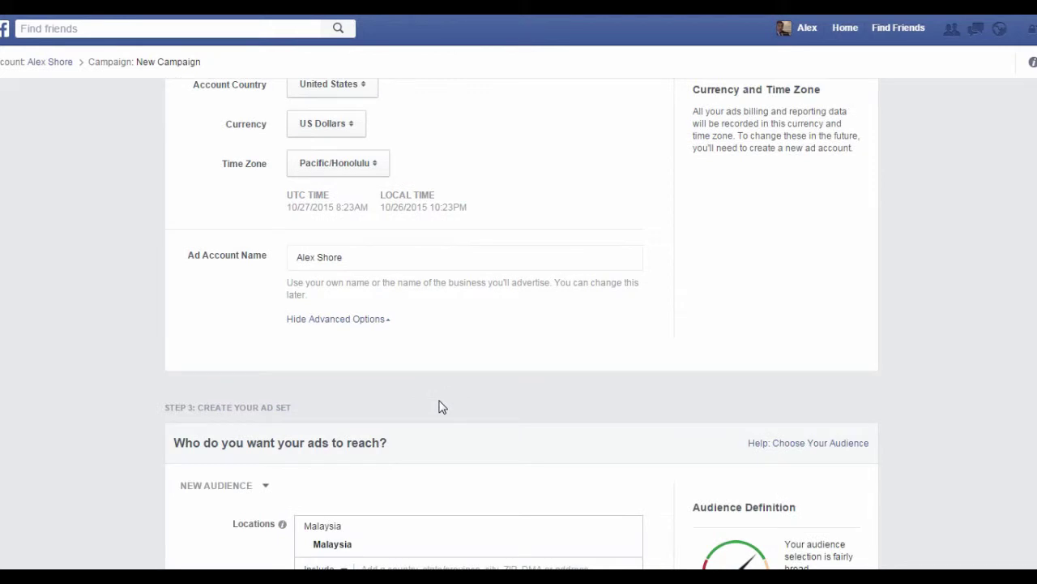
click(353, 254)
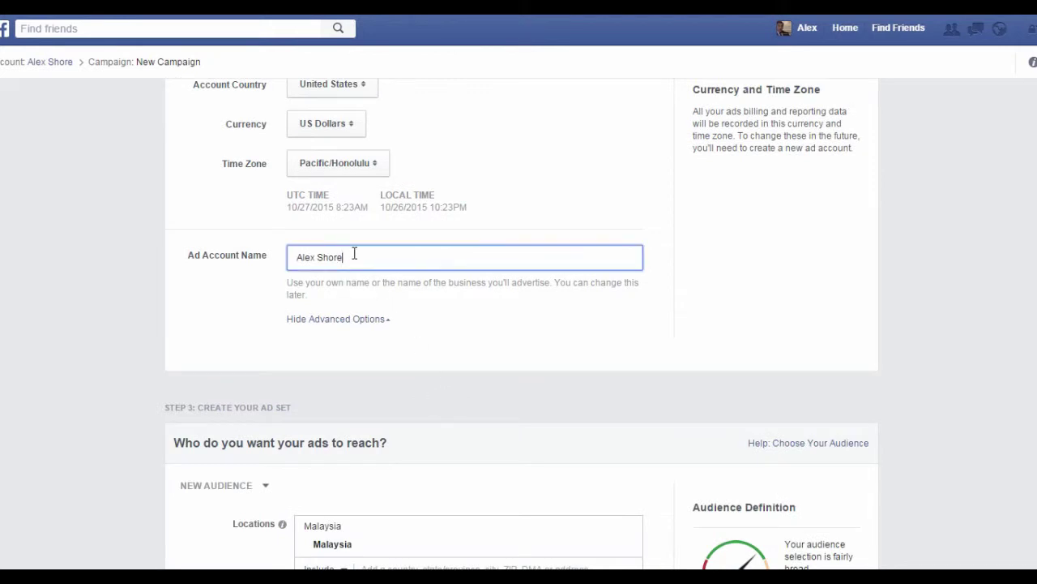
click(387, 321)
- Replace Malaysia with the country United States as the included audience location, keeping "Everyone in this location"
scroll(427, 256, down, 3)
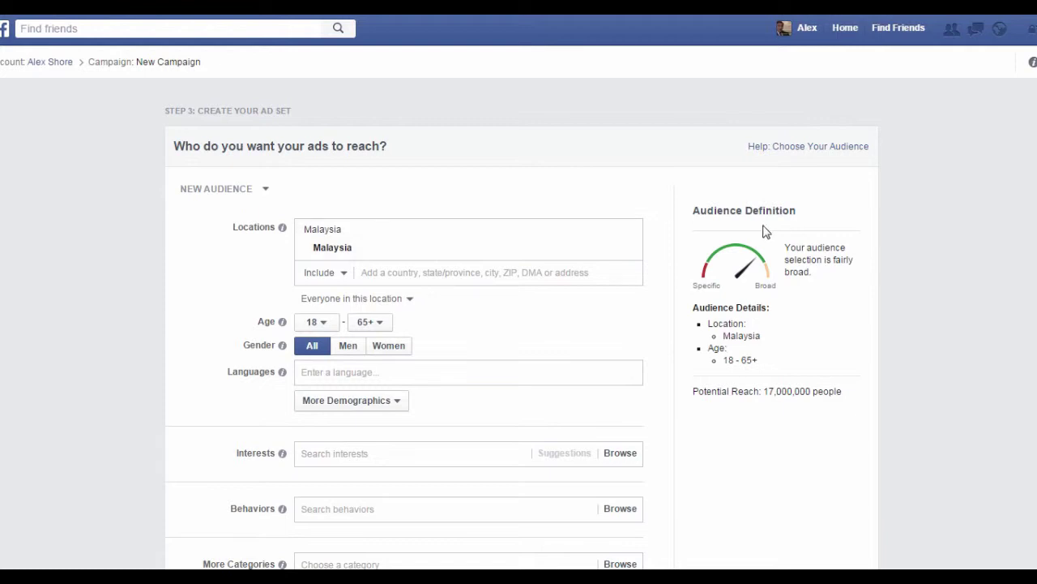
click(630, 234)
click(428, 230)
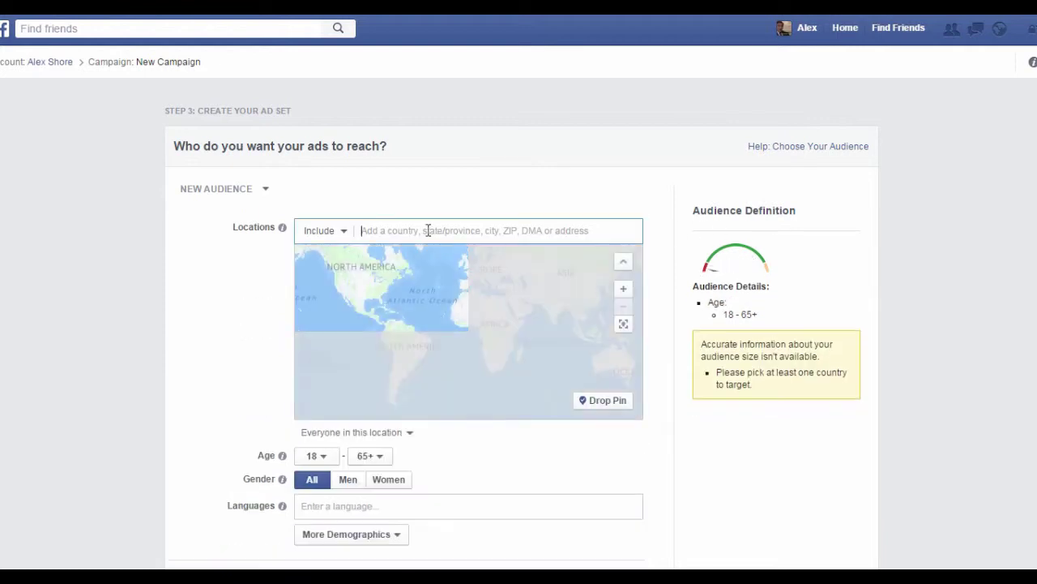
click(329, 232)
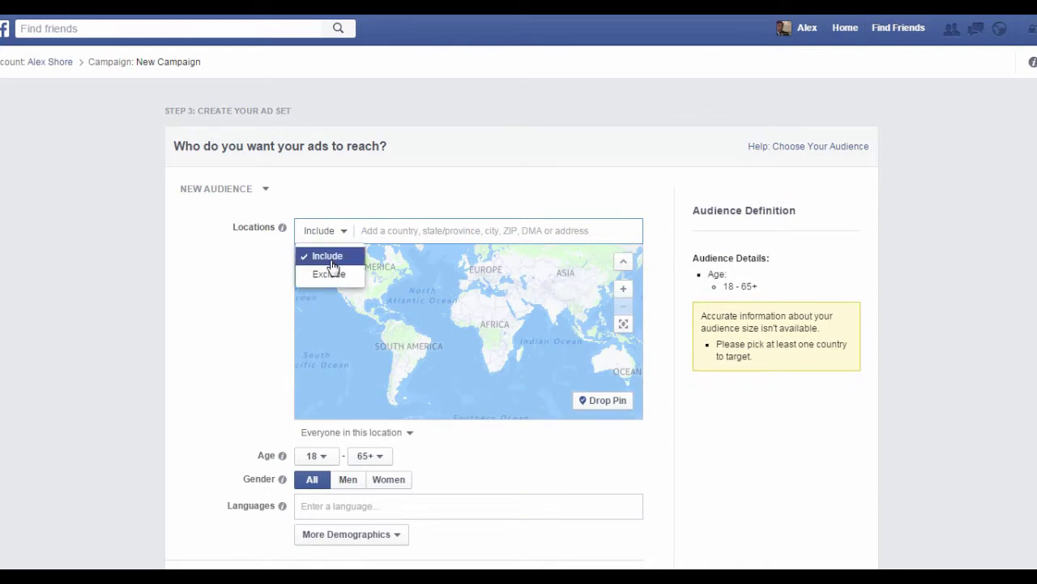
click(383, 230)
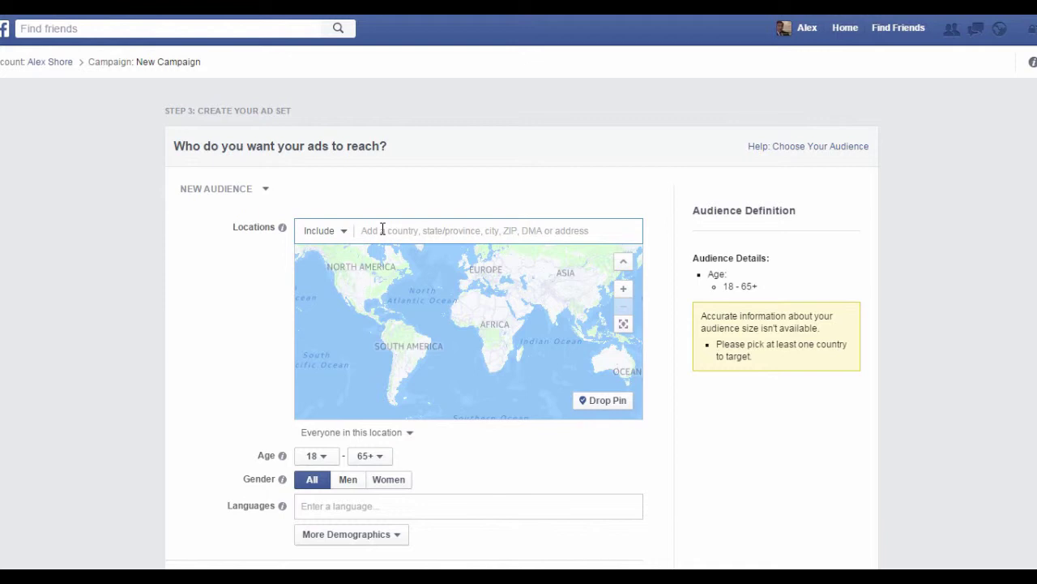
text(united)
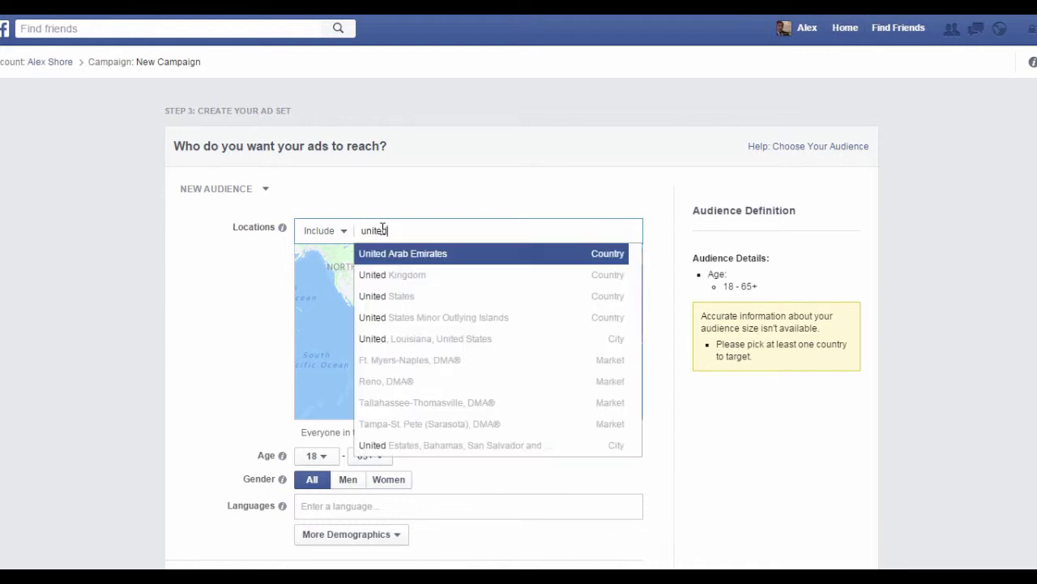
click(406, 296)
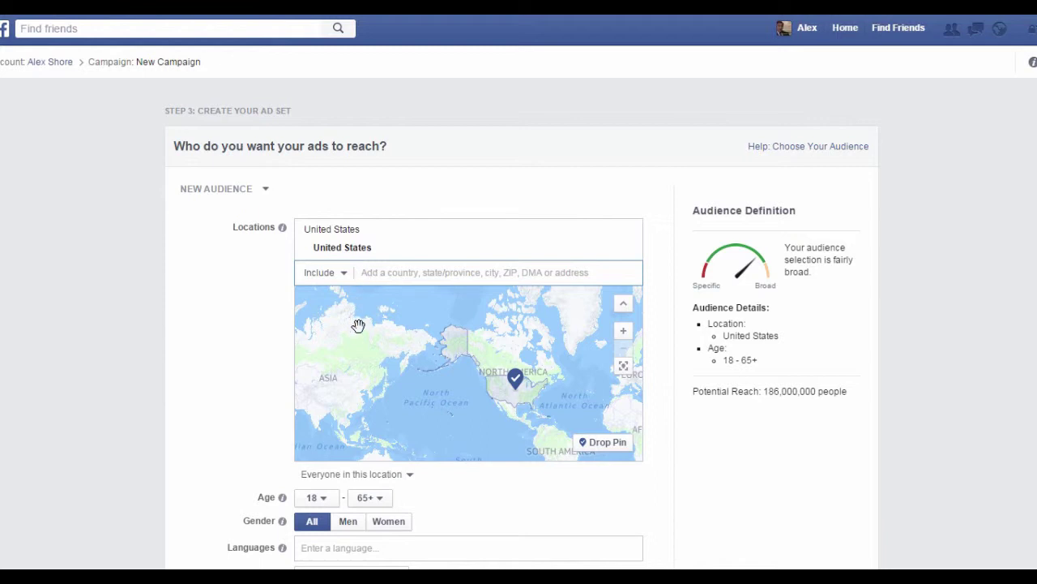
click(411, 477)
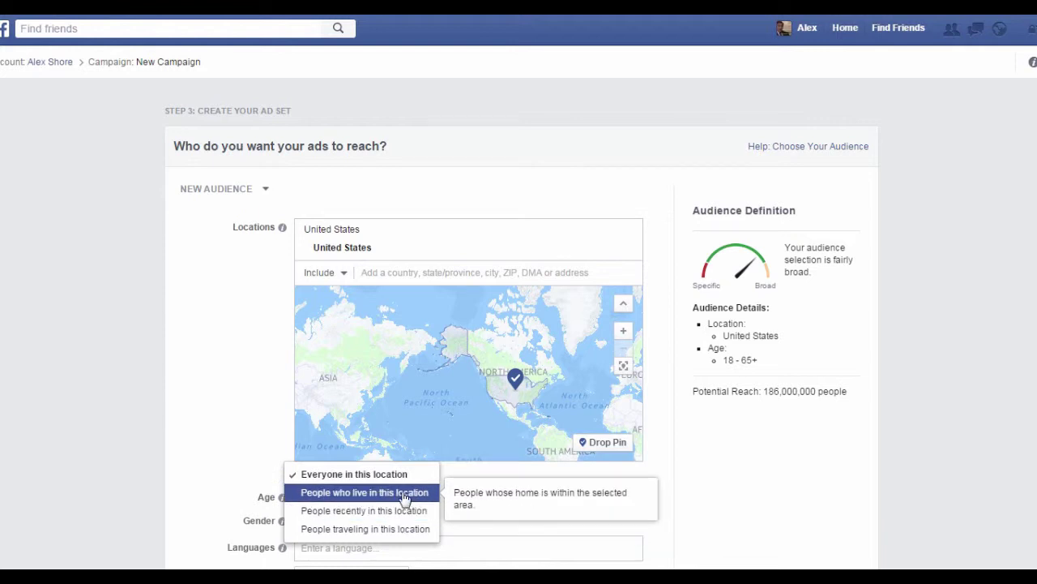
click(384, 477)
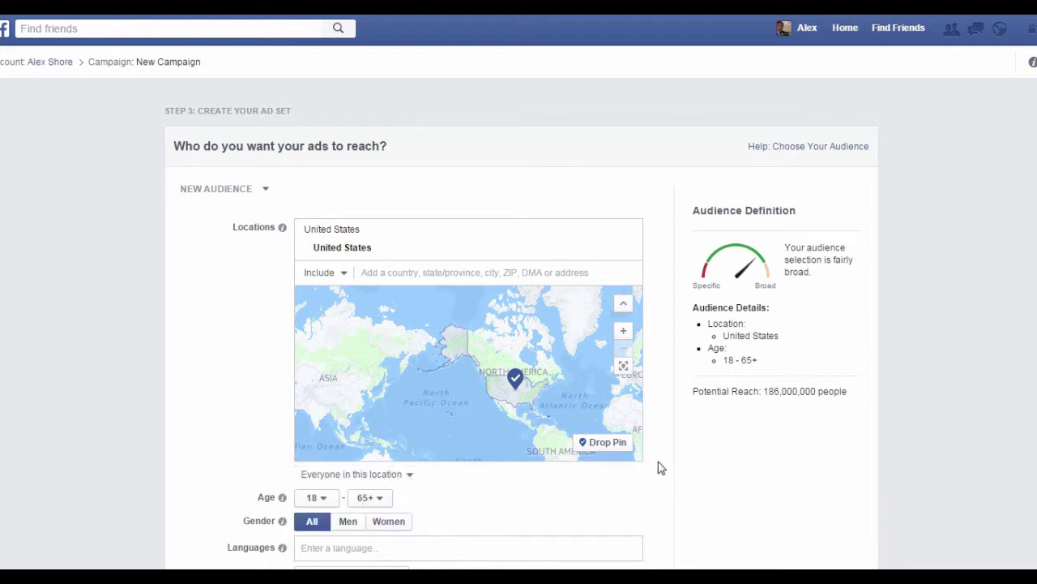
- Add English (All) as the language of the target audience
scroll(719, 461, down, 4)
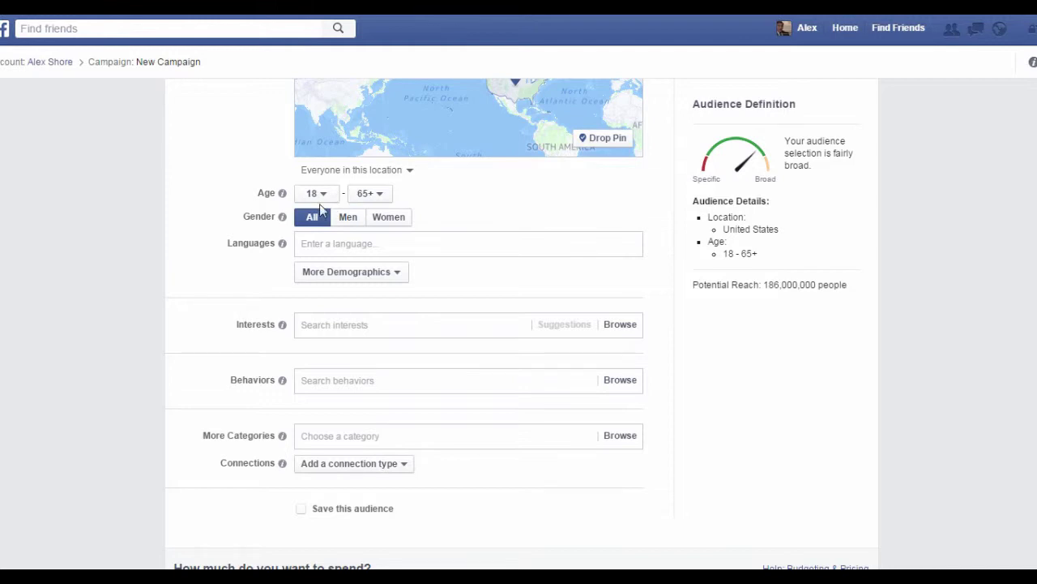
click(355, 243)
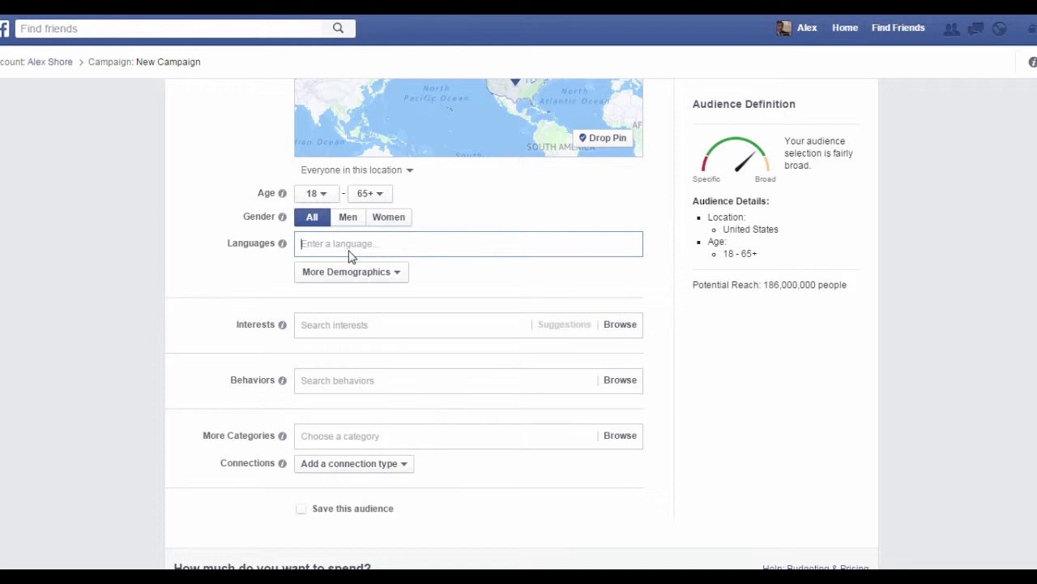
text(engli)
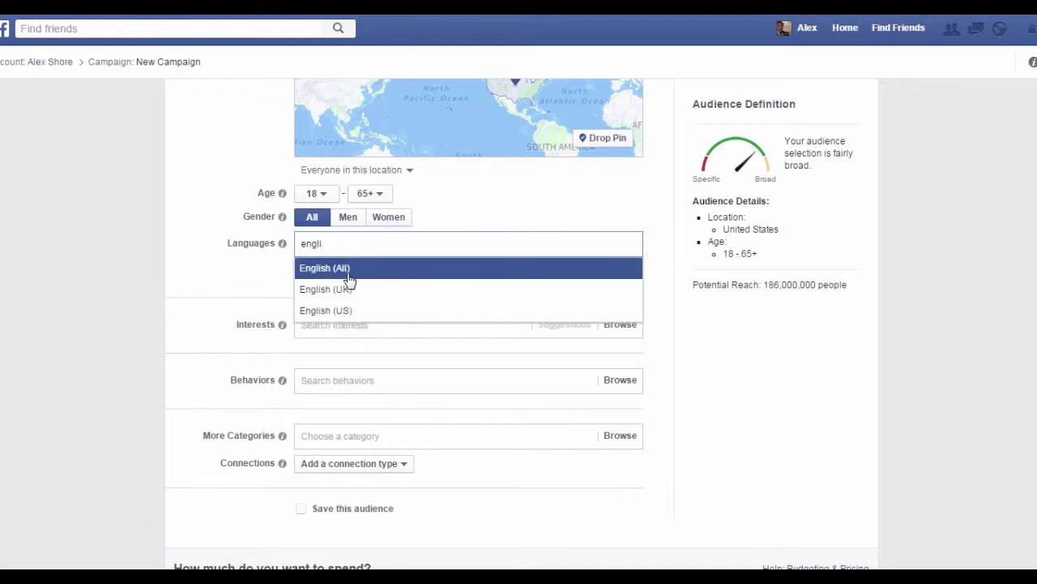
click(343, 268)
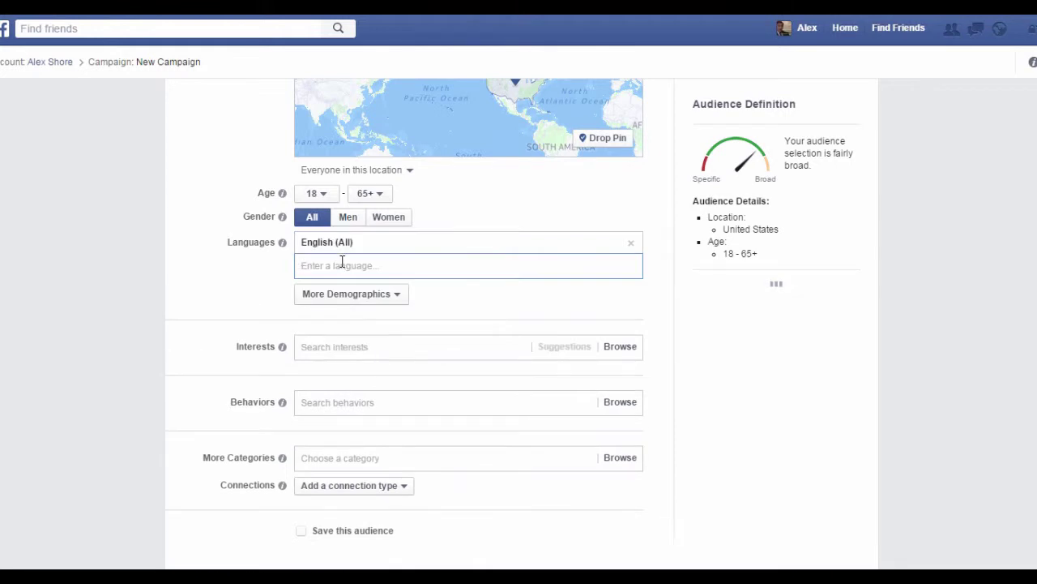
- Examine the additional demographic targeting categories, such as relationship, education, work and home
click(378, 297)
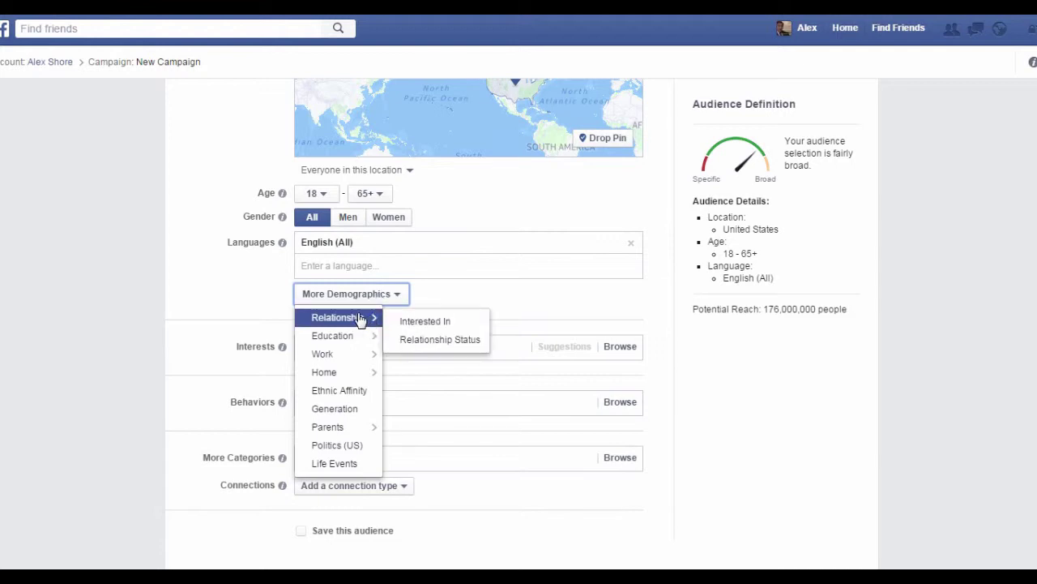
mouse_move(354, 335)
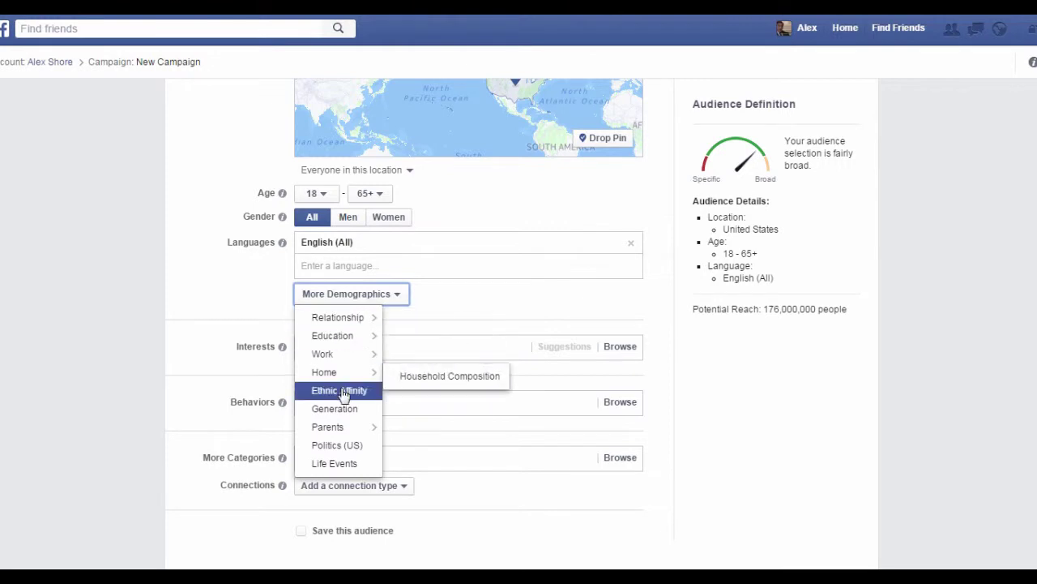
click(373, 298)
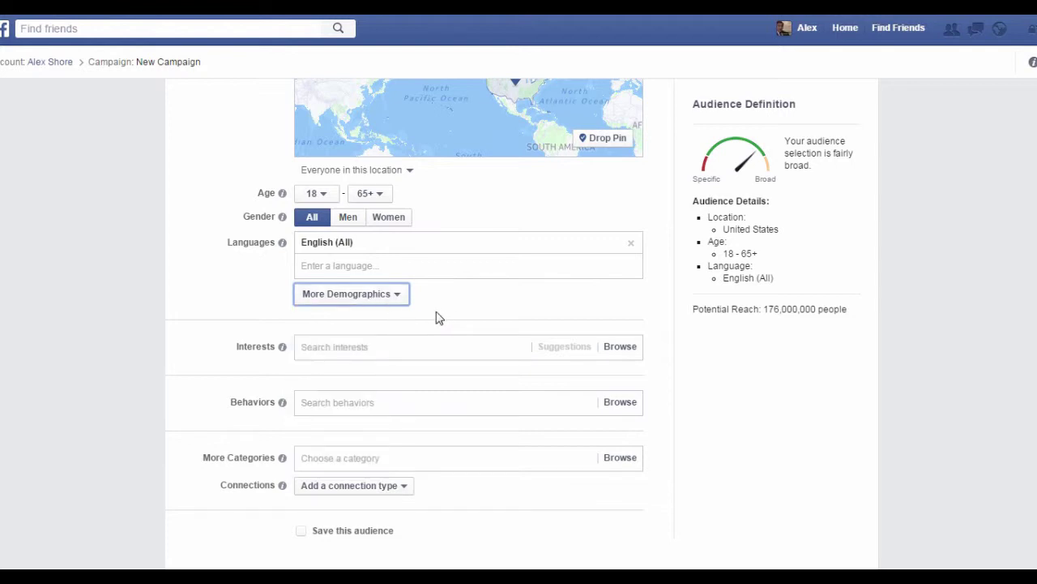
- Add the interests Yoga and Meditation to the target audience
scroll(437, 311, down, 2)
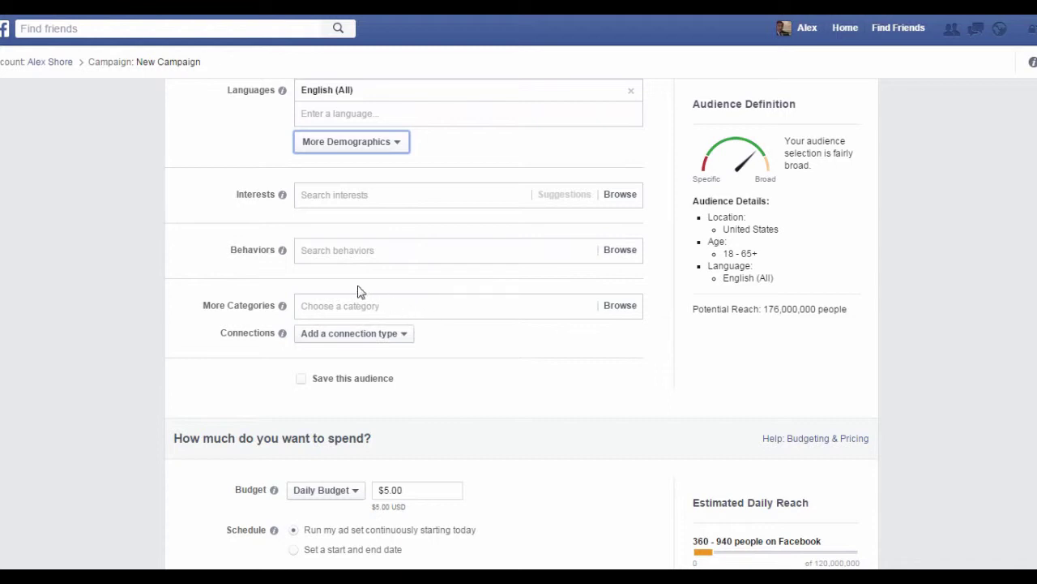
click(338, 194)
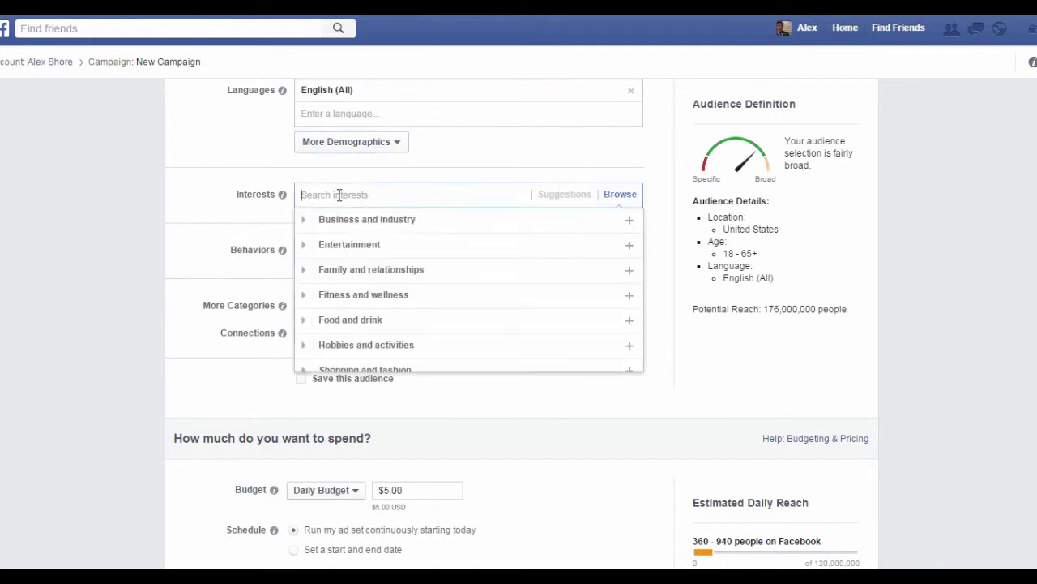
text(yoga)
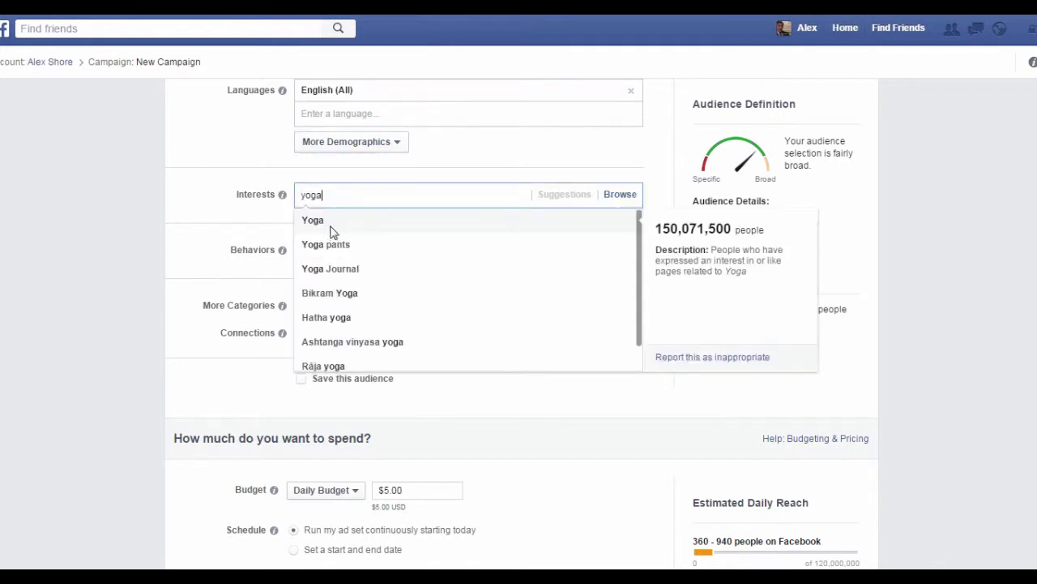
click(331, 229)
text(medi)
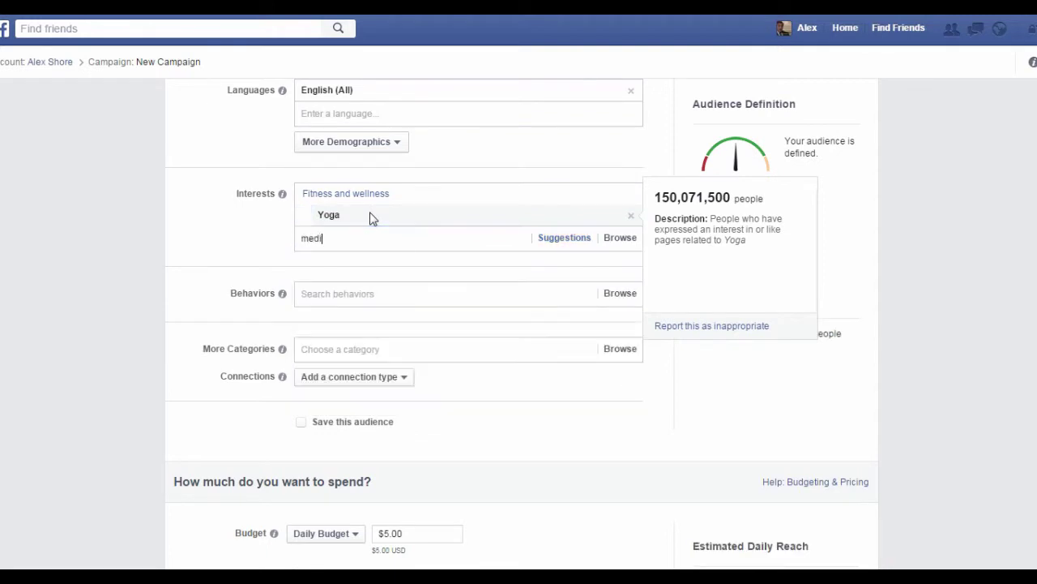
text(tat)
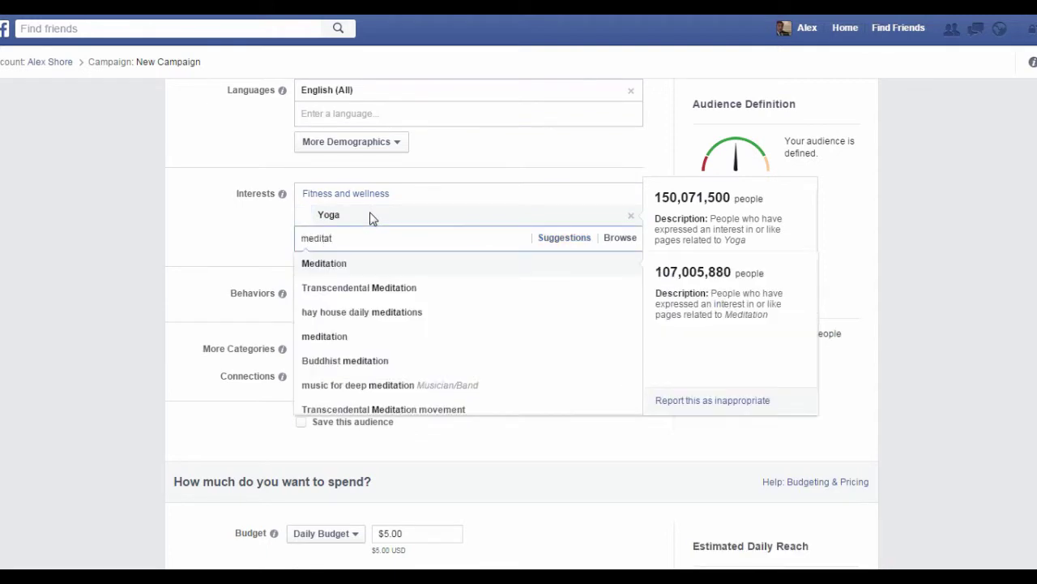
click(348, 264)
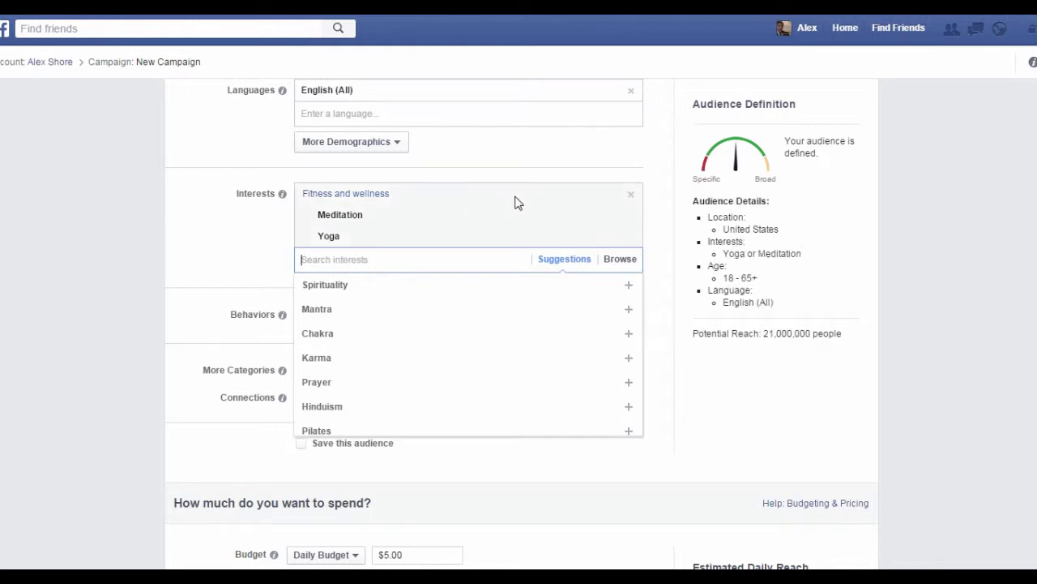
click(524, 172)
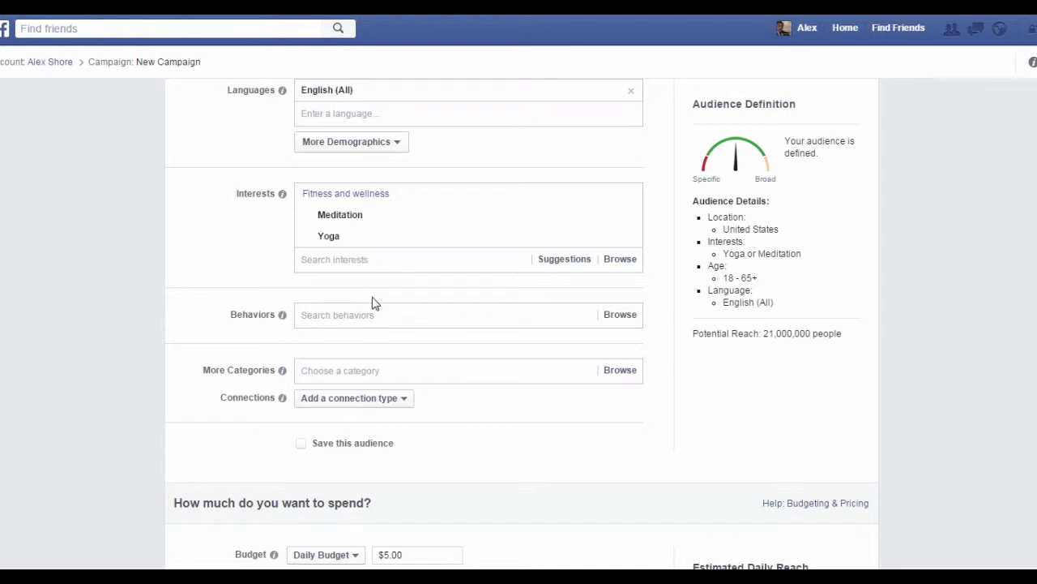
- Check the behavior targeting categories without choosing one, and set the audience to be saved under the name "test 1"
click(341, 316)
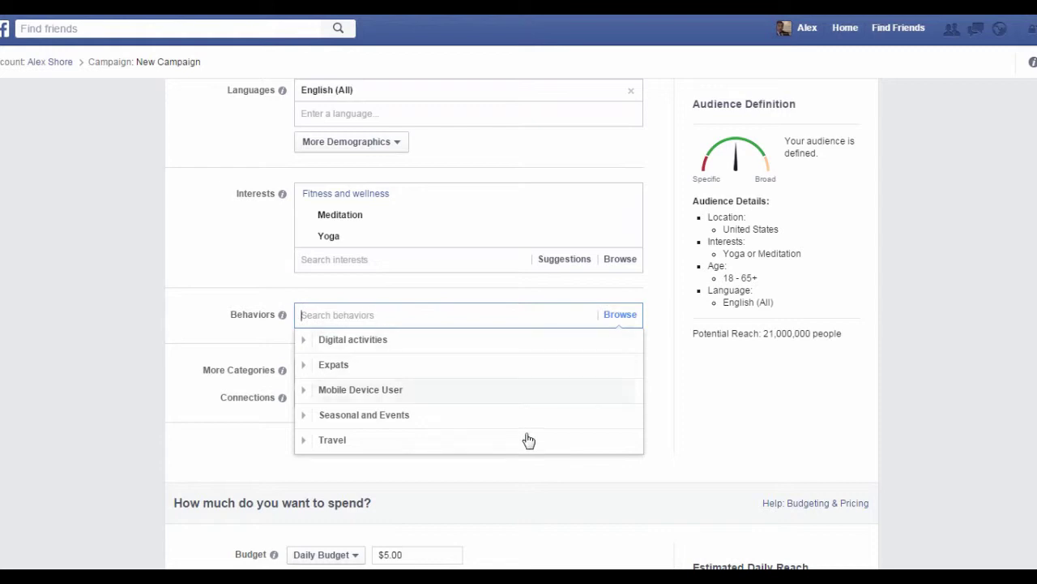
click(449, 486)
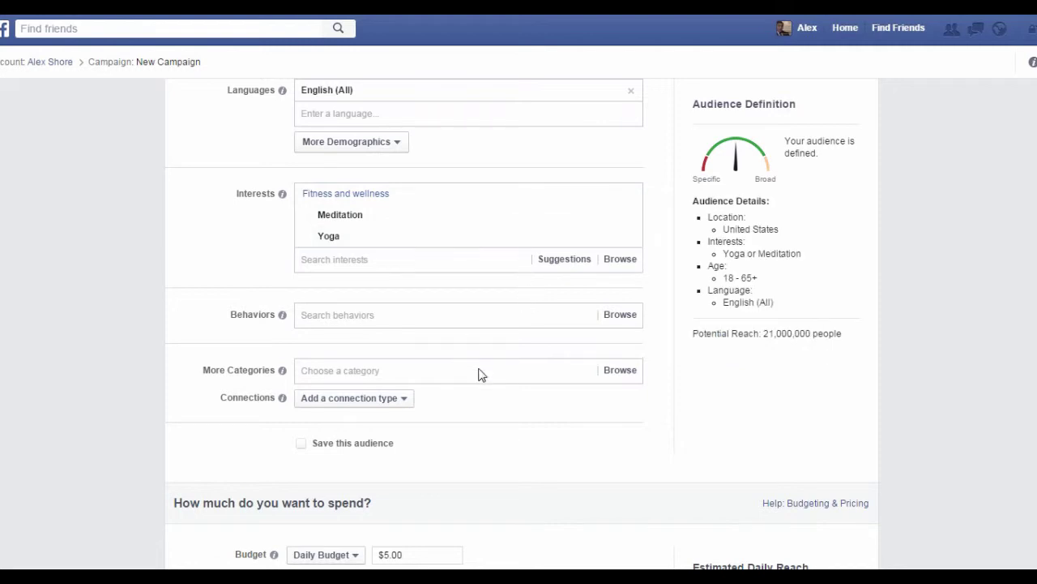
click(353, 452)
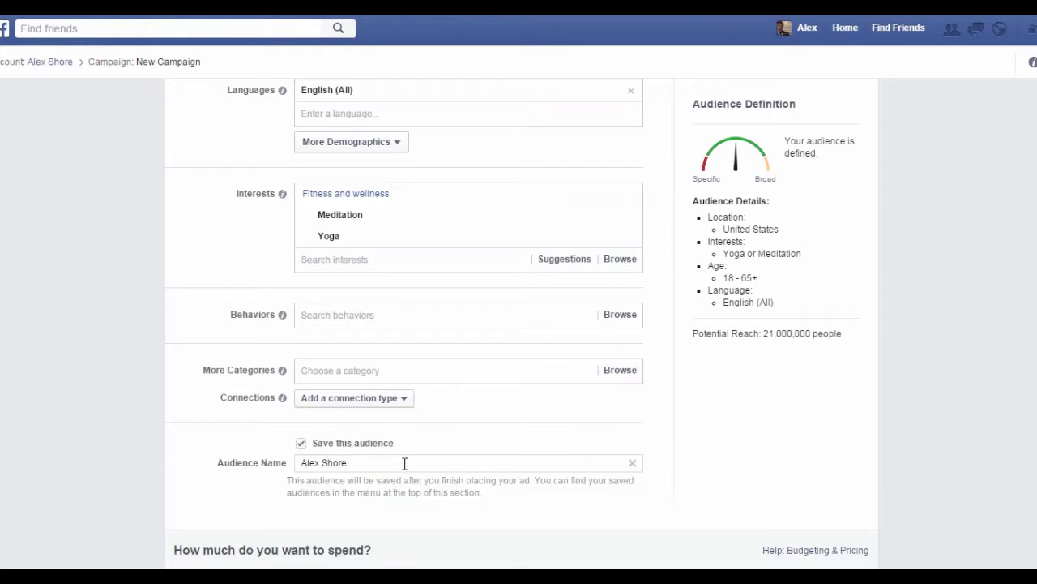
drag(404, 463, 231, 478)
text(test 1)
- Examine the budget types and the start and end date schedule, keeping the daily budget and the continuous run starting today
scroll(495, 498, down, 1)
scroll(480, 431, down, 3)
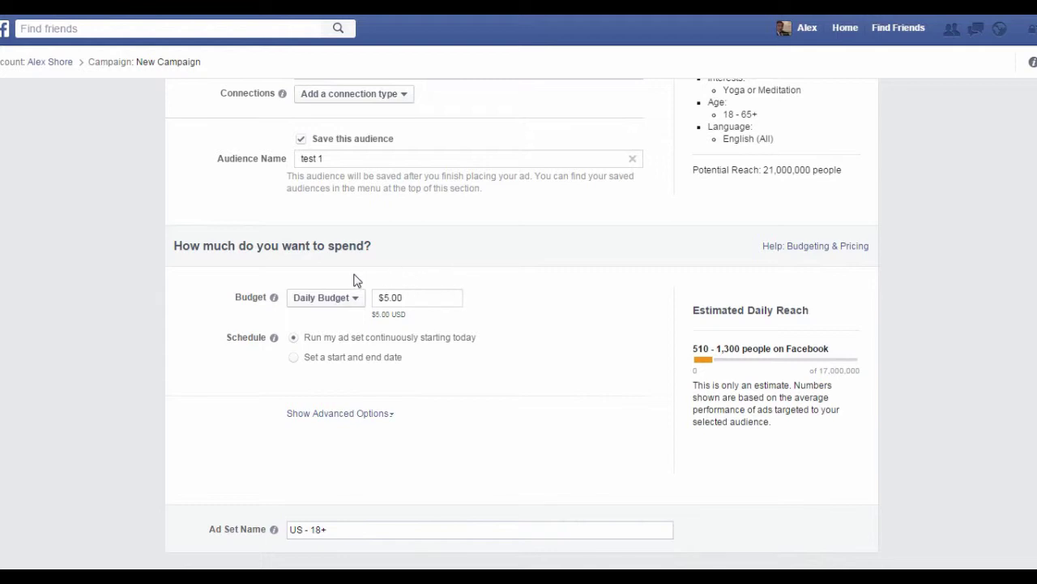
click(336, 298)
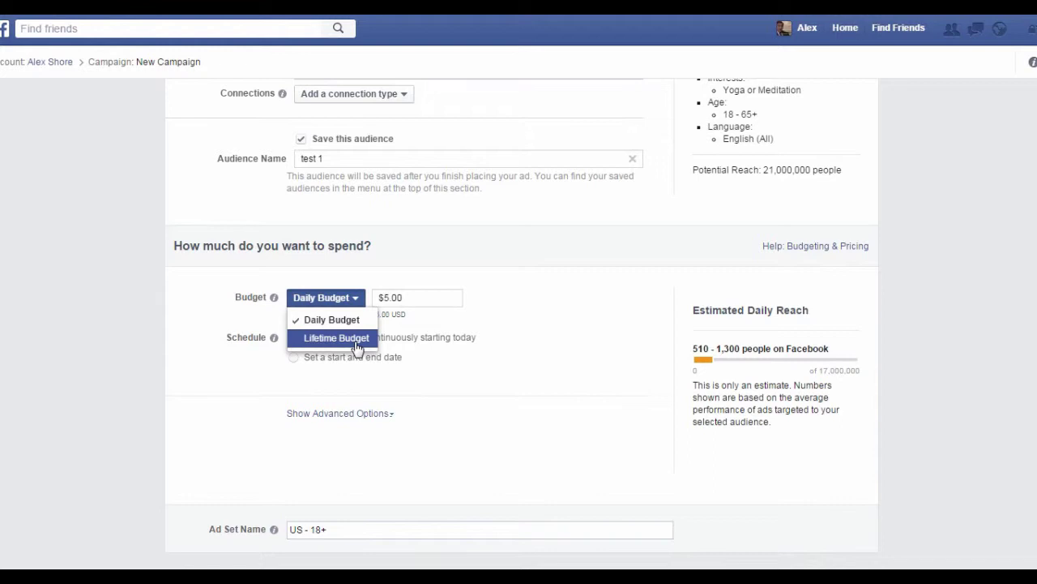
click(523, 336)
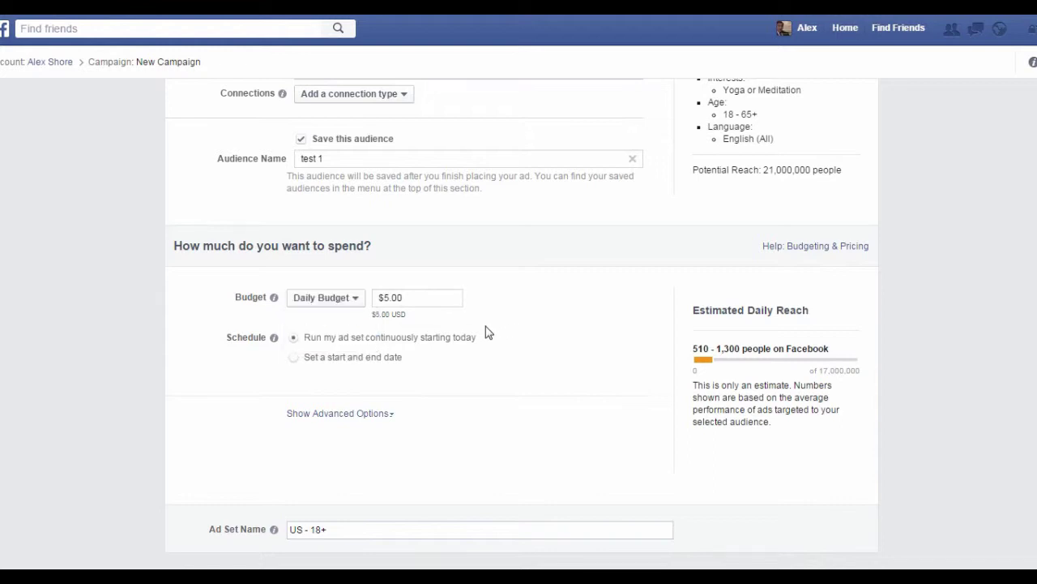
click(426, 297)
click(342, 364)
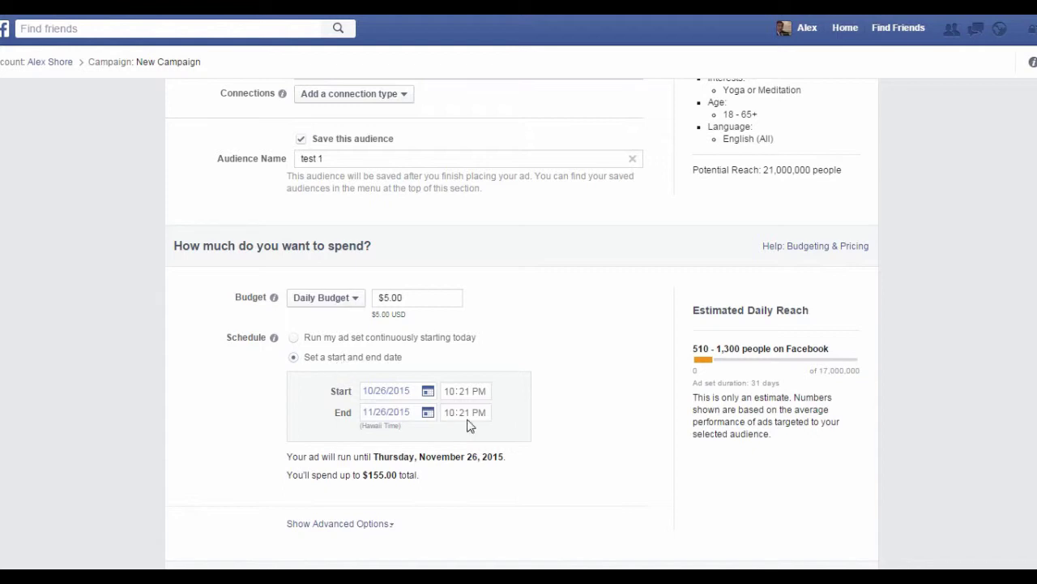
click(296, 339)
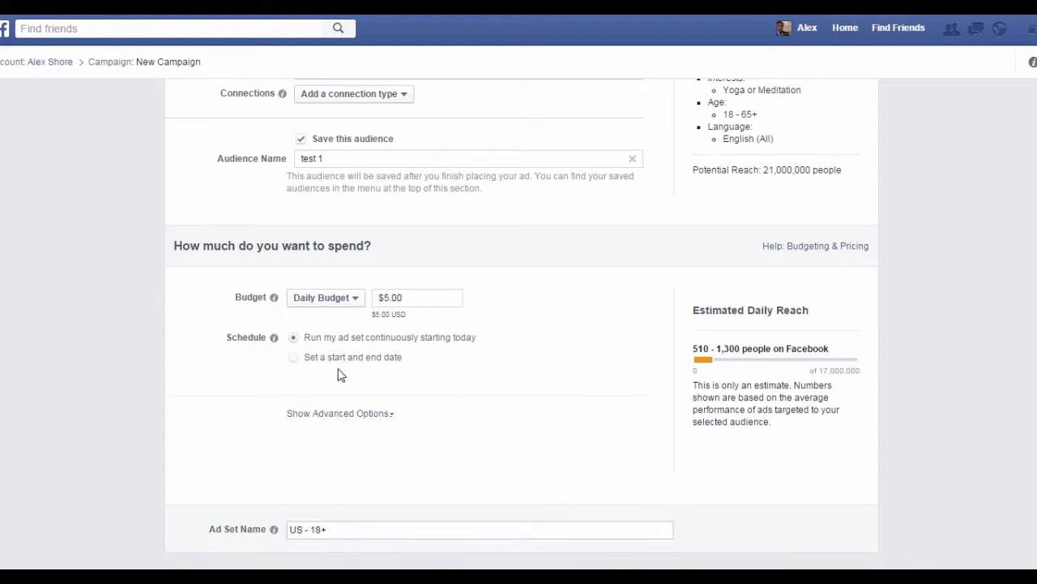
- Show the advanced budget options and optimize the ad set for Link Clicks to Website / Pay per Link Click
click(365, 415)
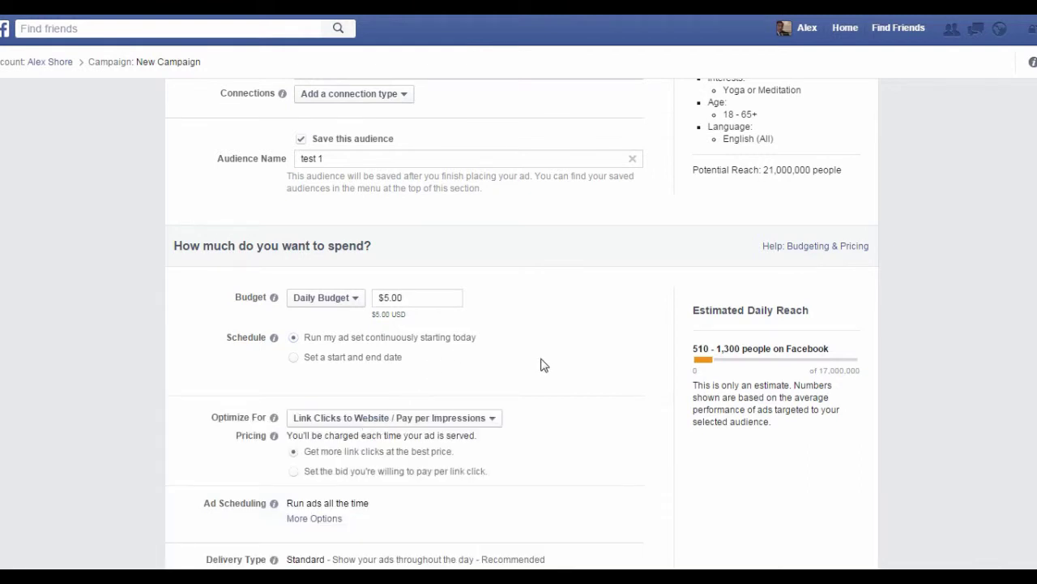
scroll(543, 365, down, 2)
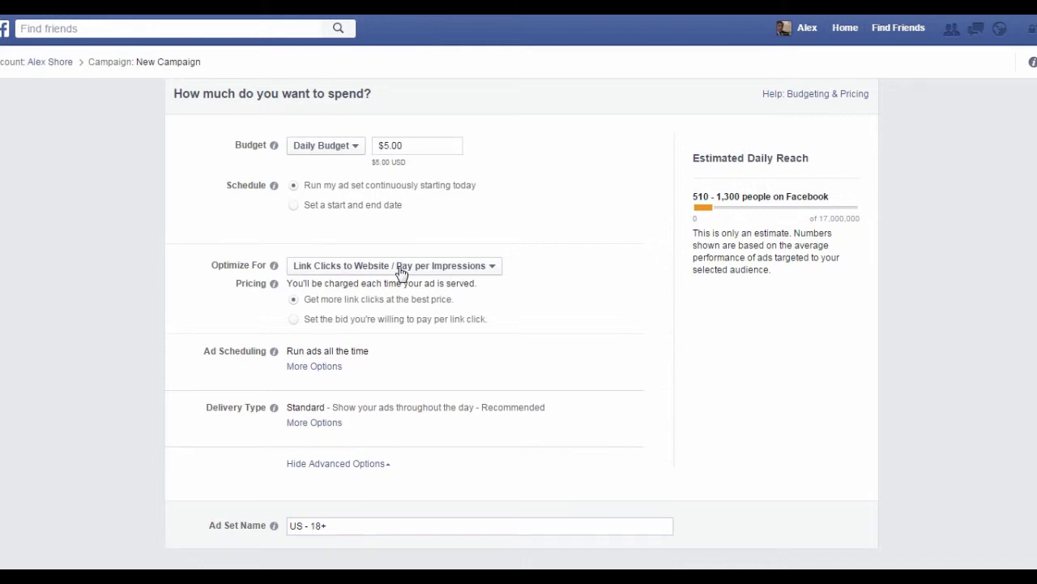
click(450, 268)
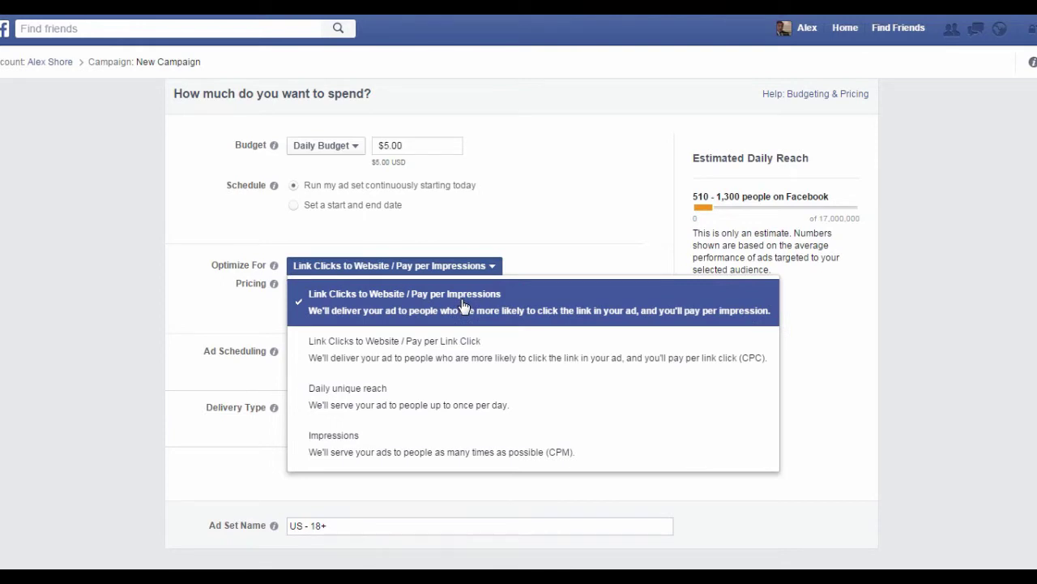
click(458, 361)
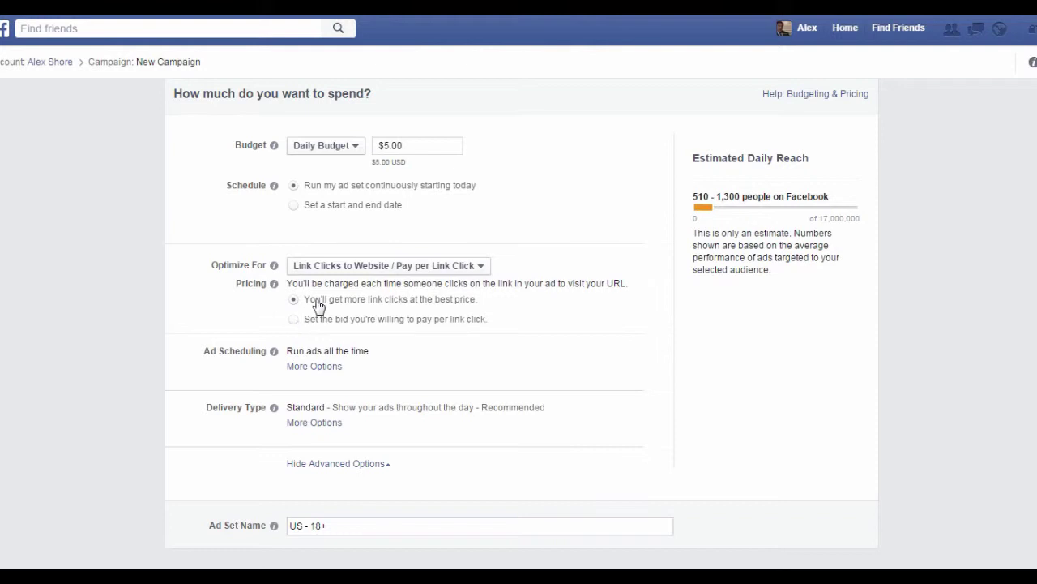
- Rename the ad set as "test 2"
click(362, 531)
scroll(428, 467, down, 3)
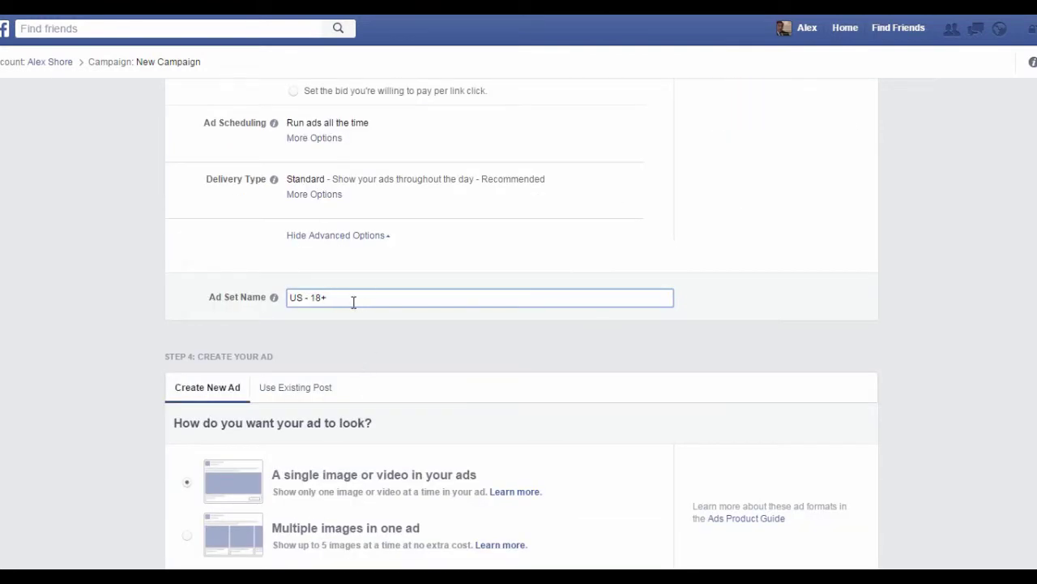
drag(349, 298, 273, 297)
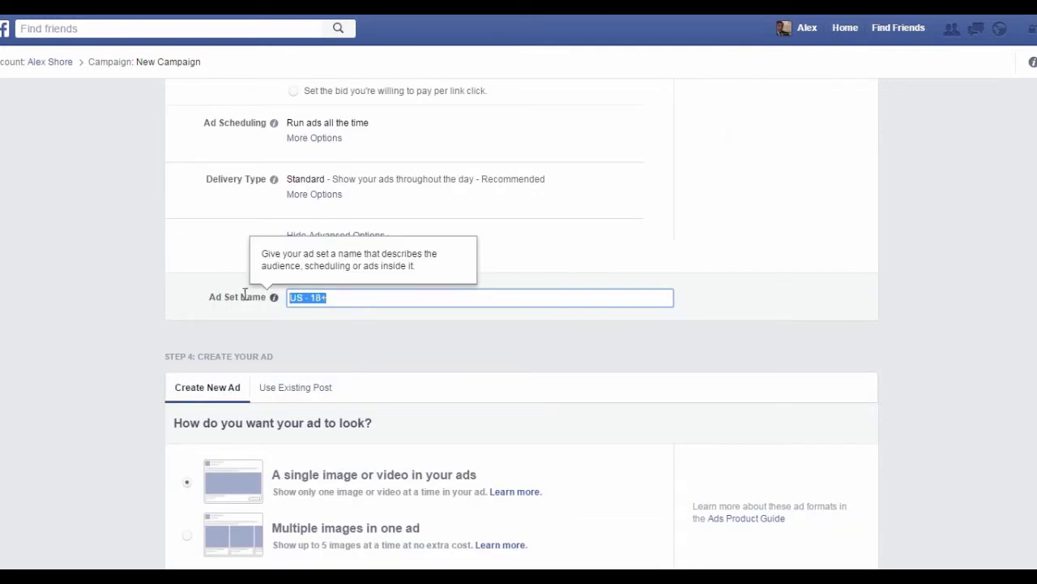
text(test 2)
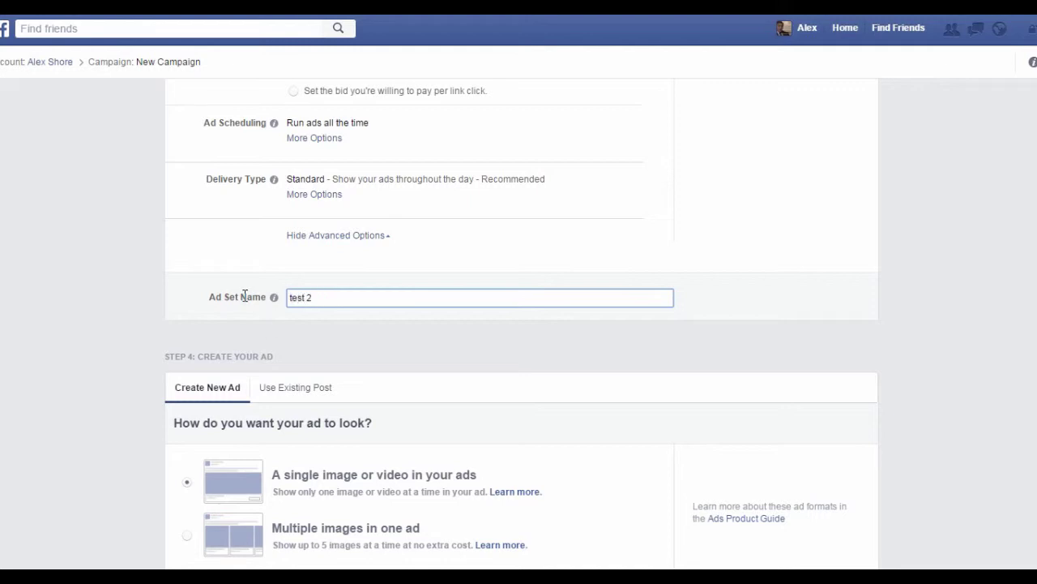
click(338, 332)
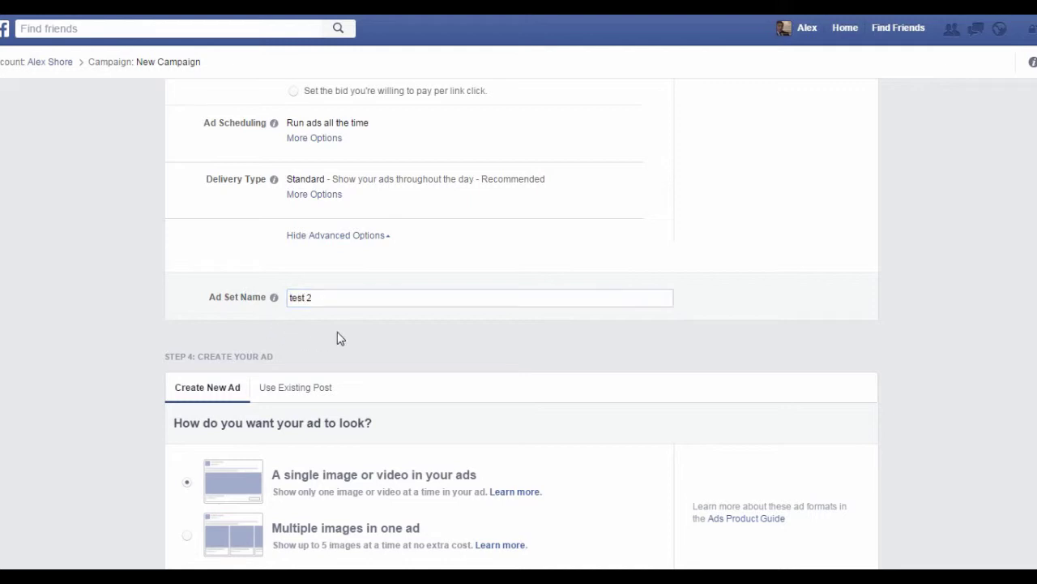
- Search the free stock images for "health" and use the picture of the woman with a bicycle at sunset as the ad image
scroll(337, 331, down, 3)
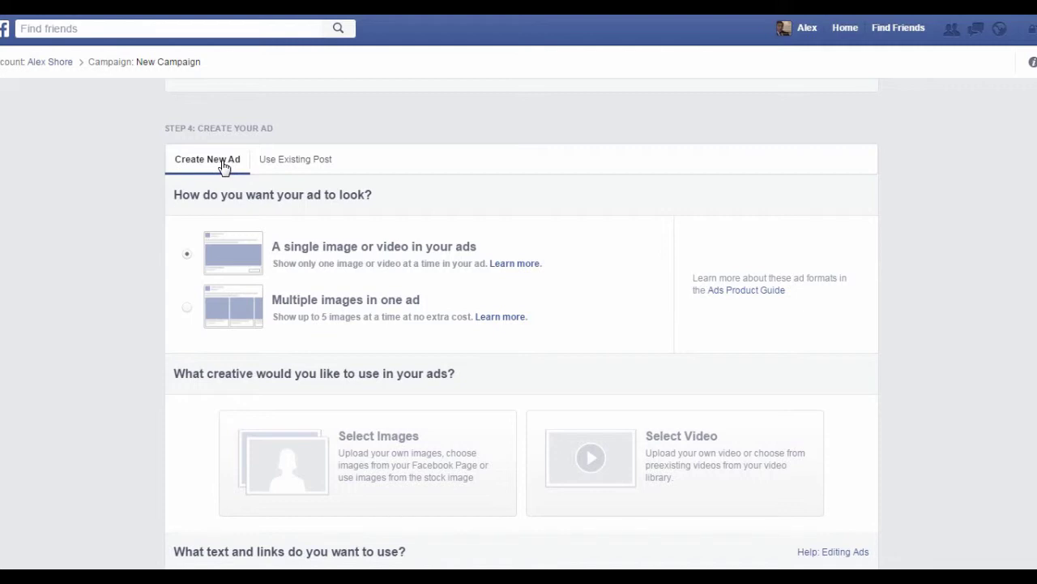
scroll(331, 216, down, 2)
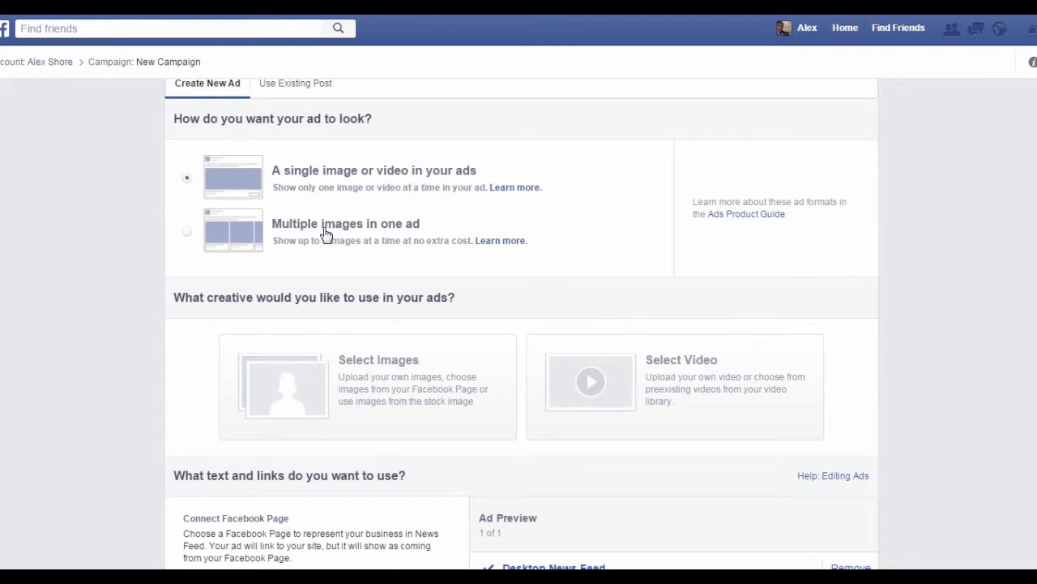
scroll(416, 237, down, 1)
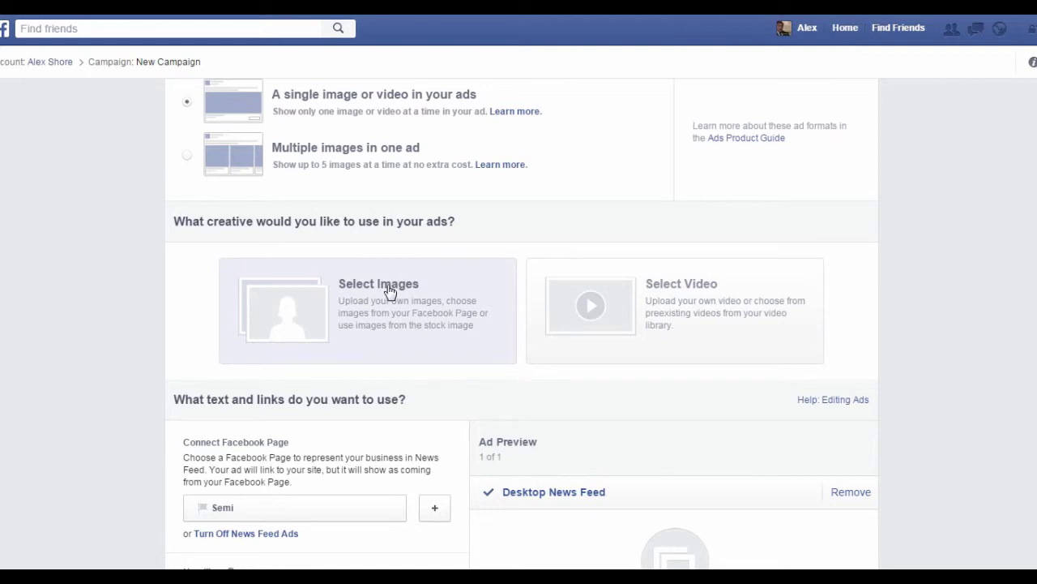
click(456, 318)
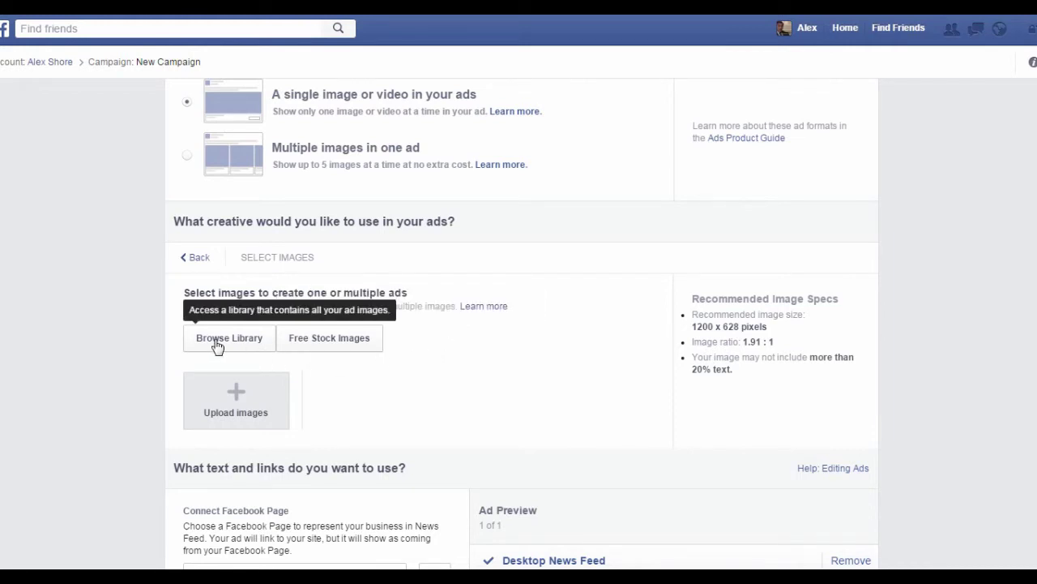
click(316, 354)
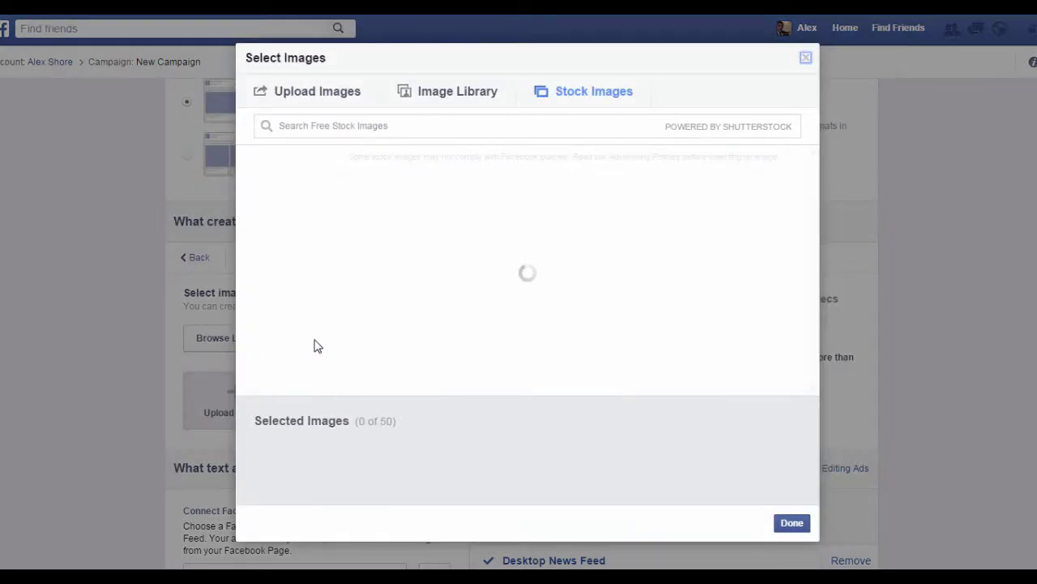
click(397, 130)
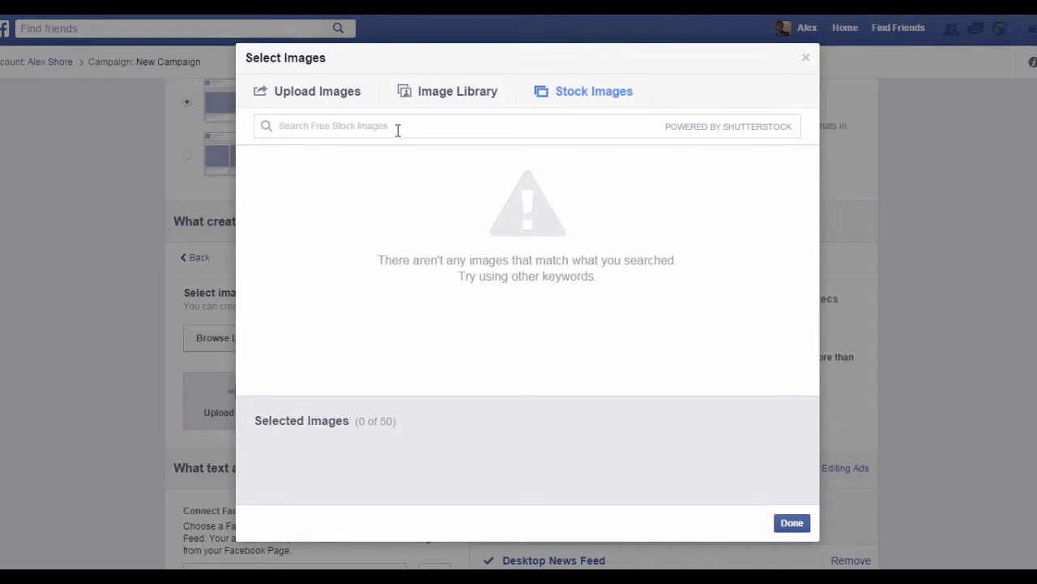
text(health)
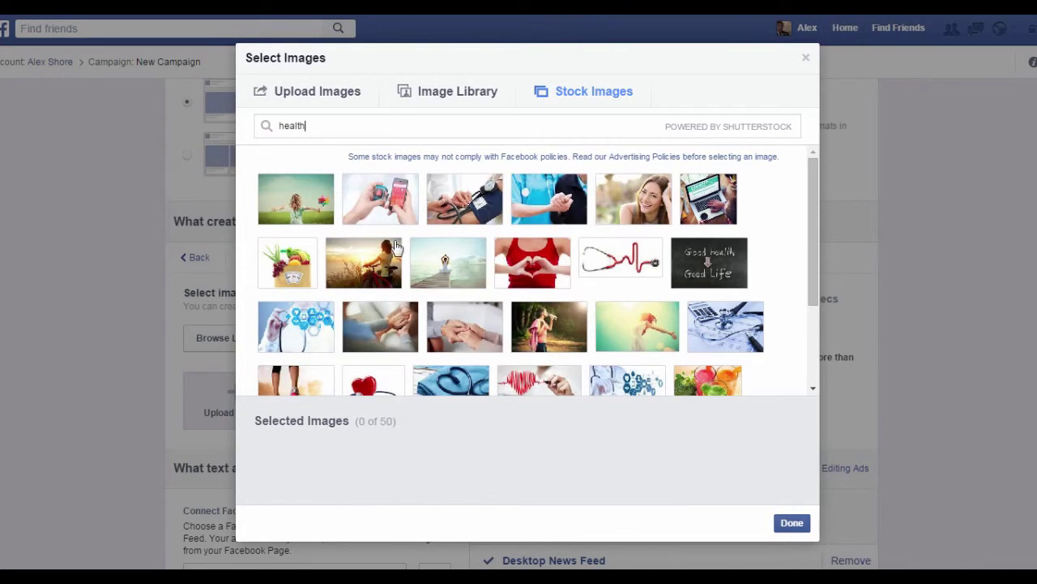
click(365, 268)
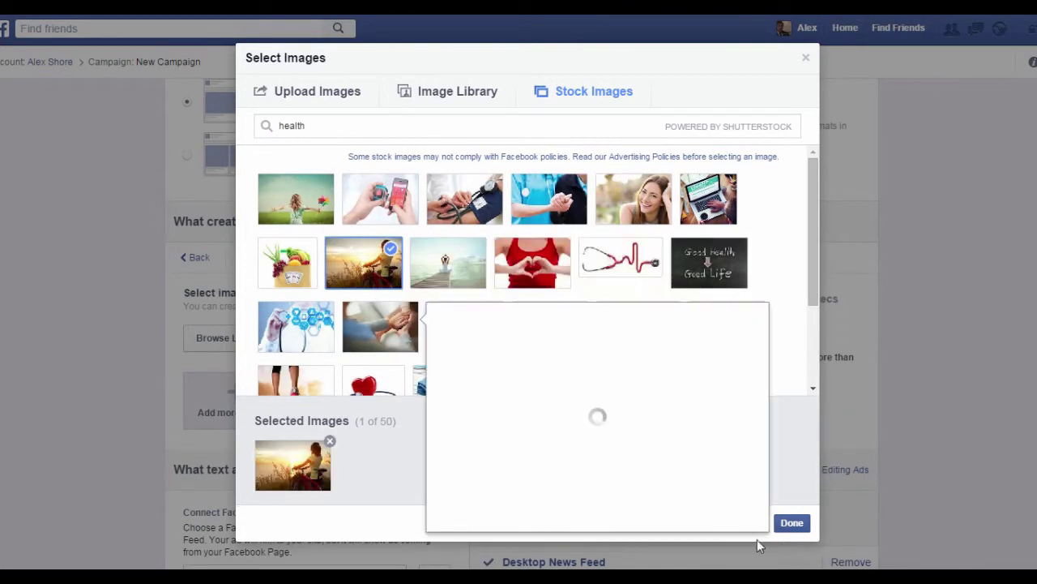
click(791, 524)
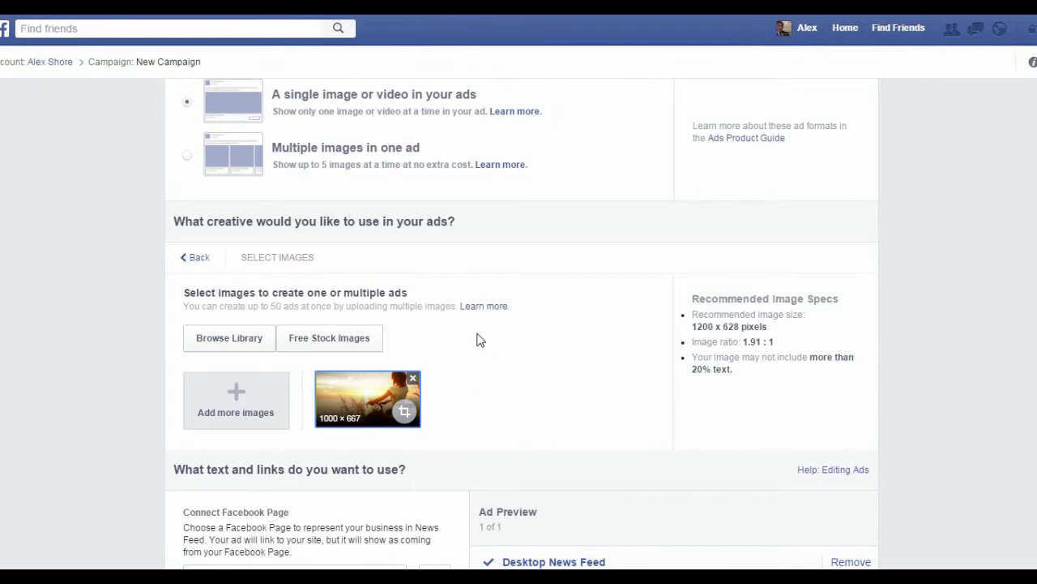
- Replace the ad's headline with "Get healthy today!"
scroll(477, 338, down, 2)
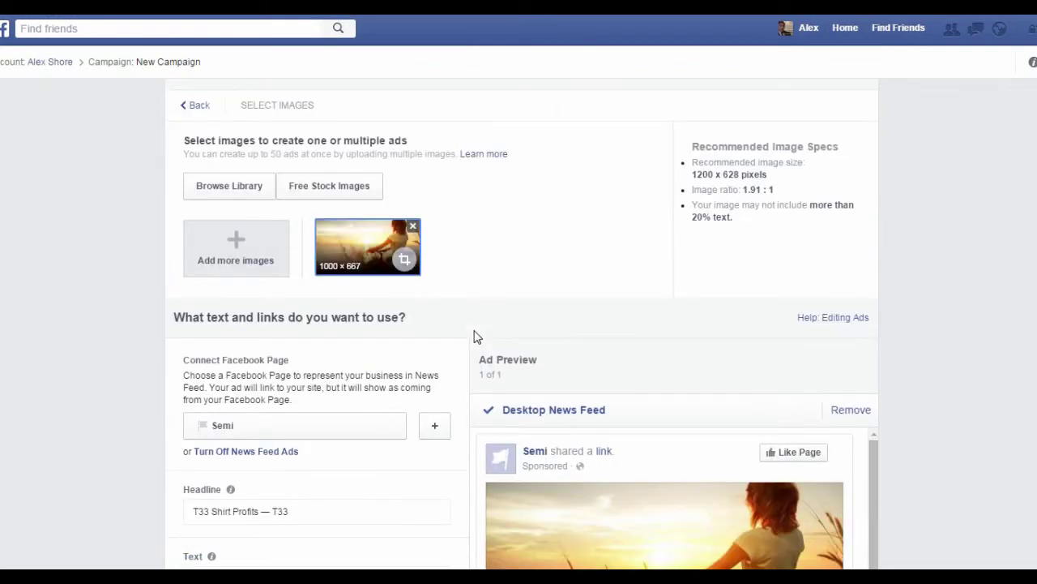
scroll(476, 336, down, 1)
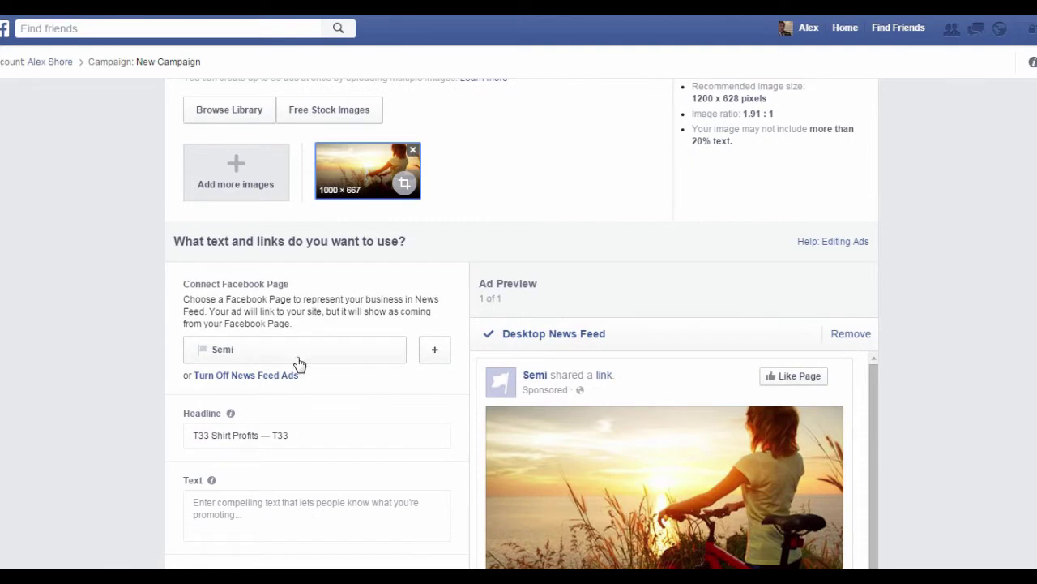
scroll(298, 363, down, 1)
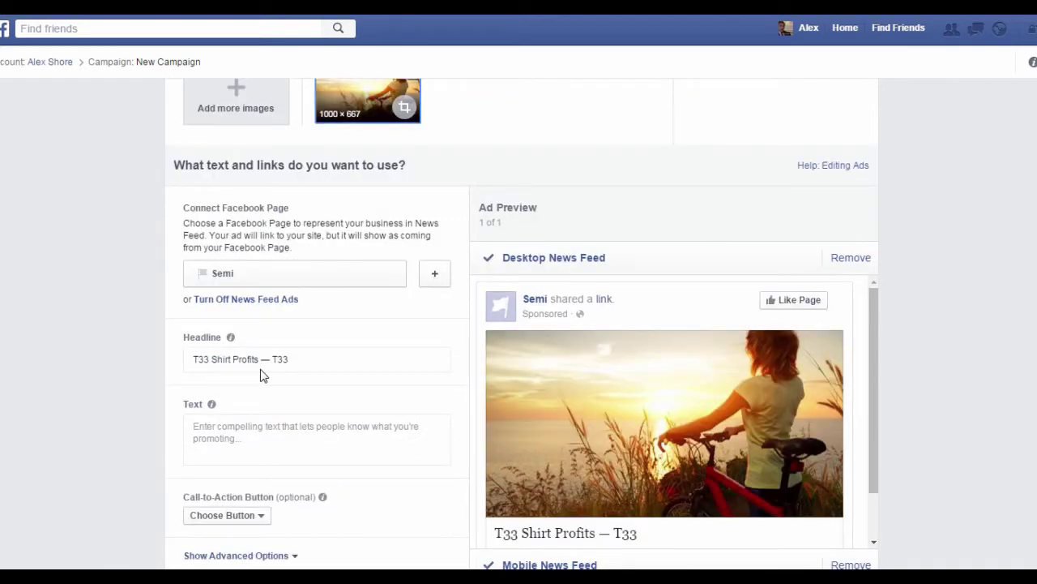
drag(303, 361, 132, 365)
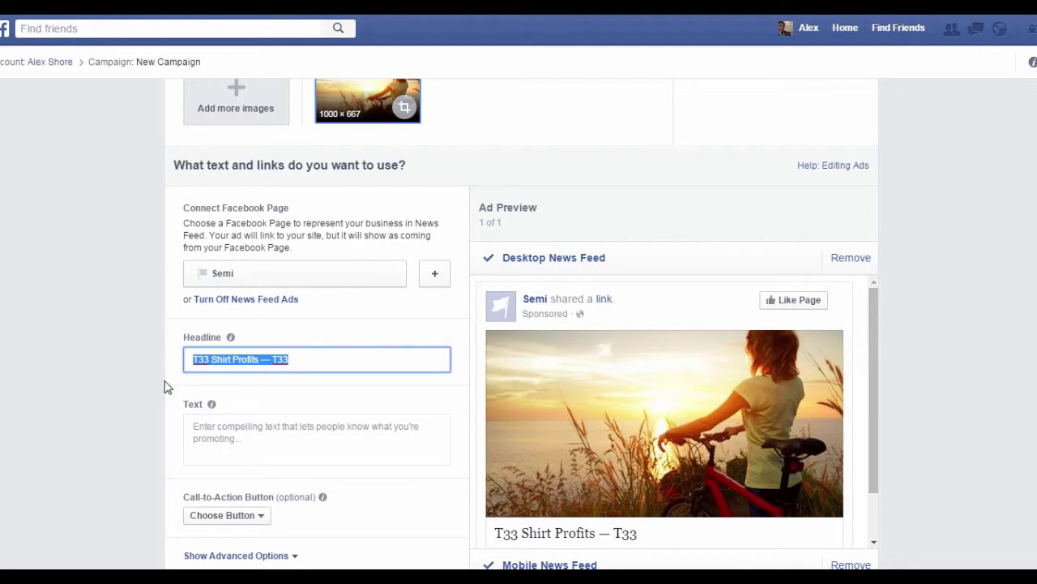
text(Get )
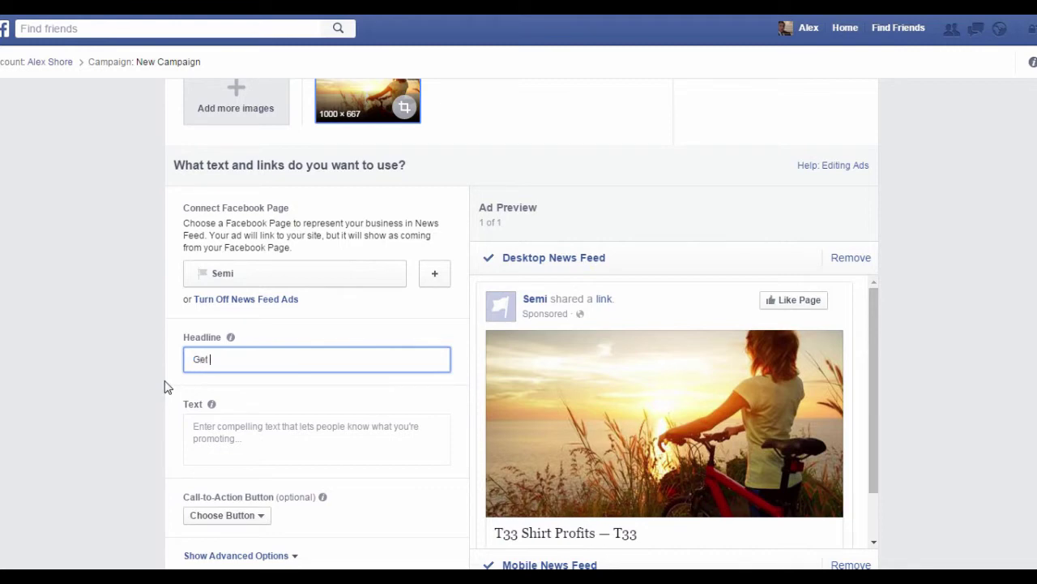
text(healthy tod)
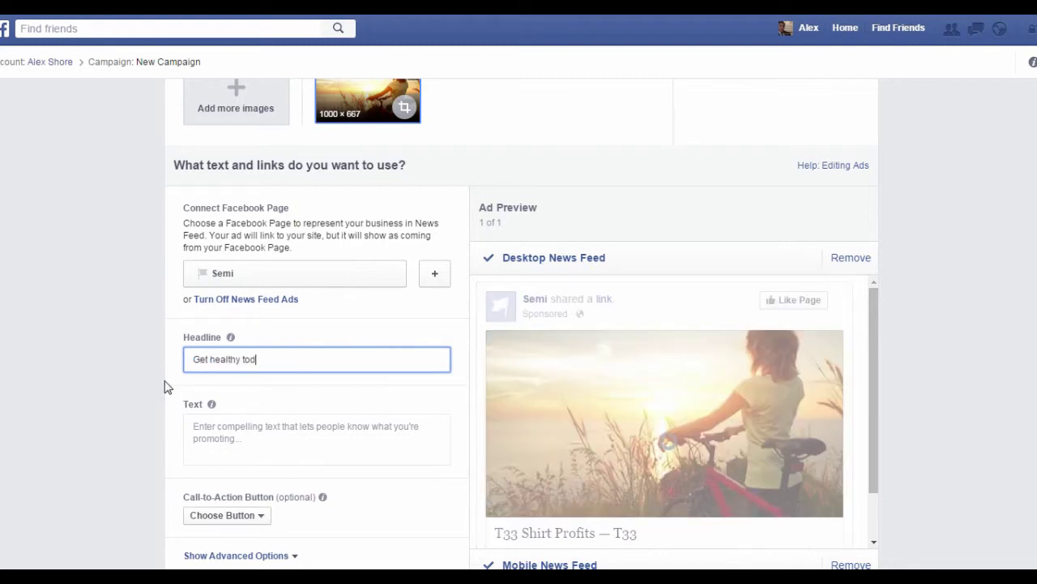
text(ay!)
- Enter "Gain access to freebies right now!" as the ad's text
click(254, 442)
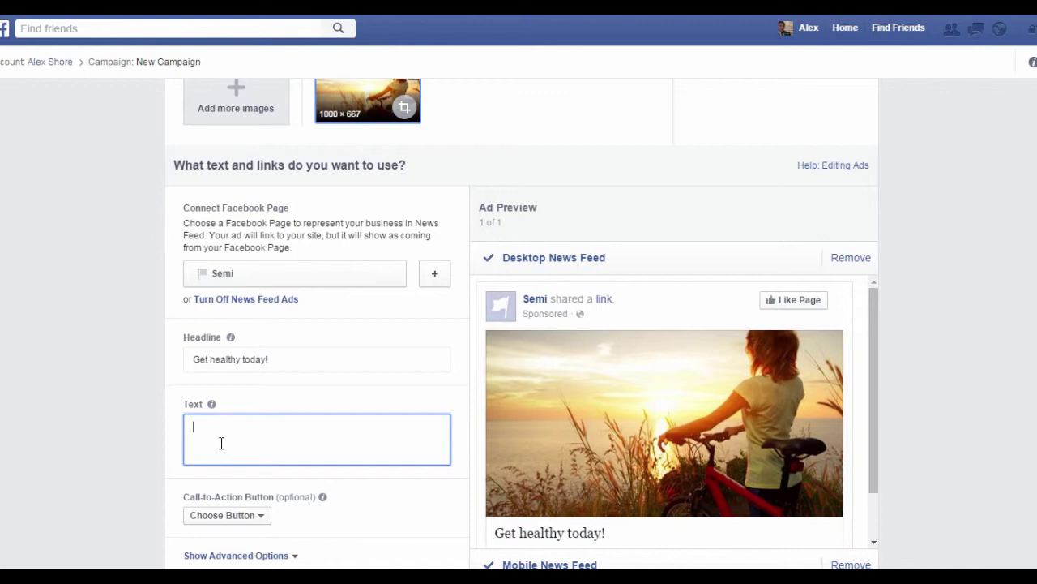
text(Gain access to freebies right)
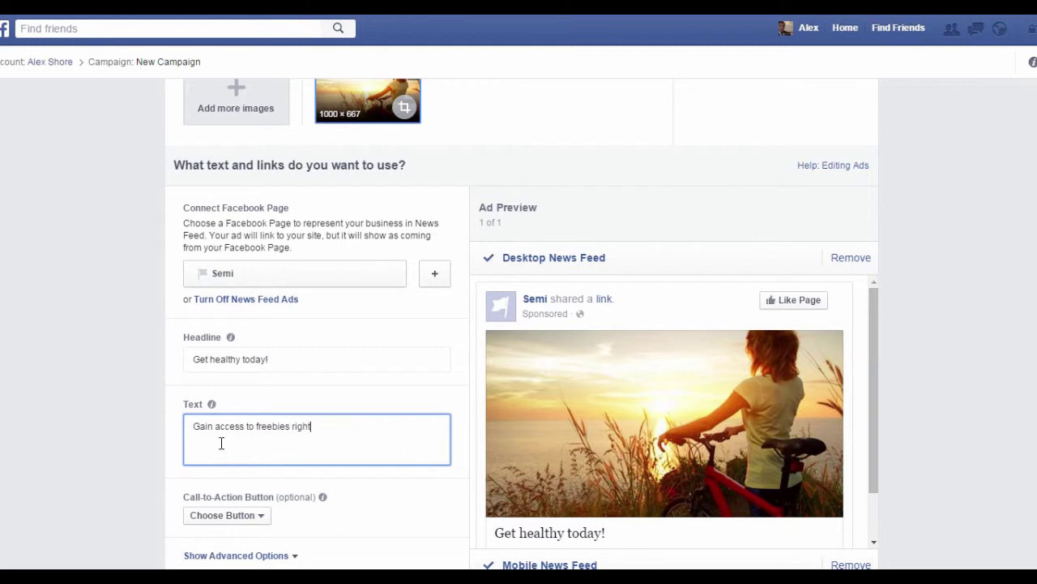
text( now!)
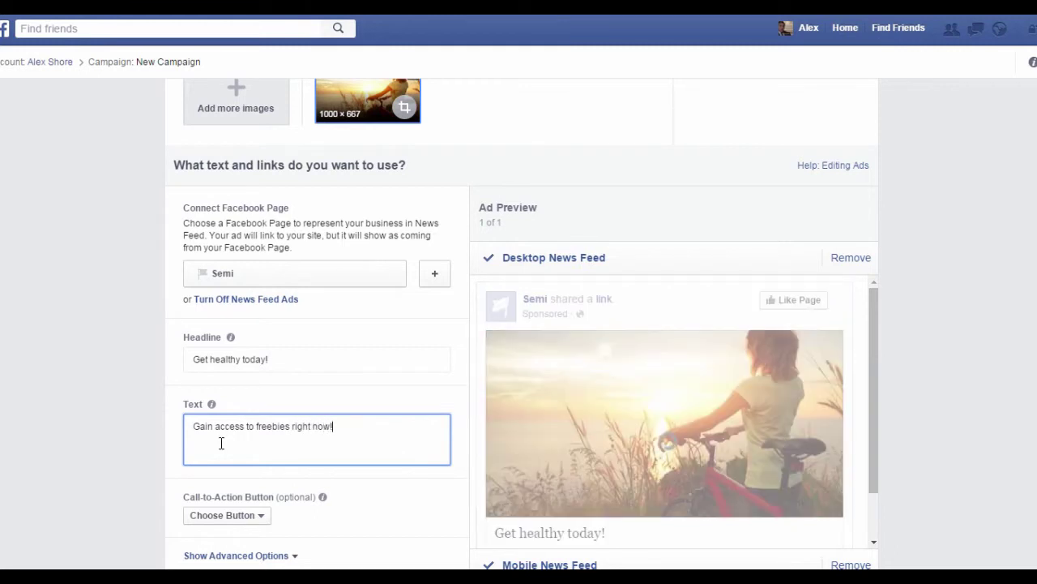
click(412, 508)
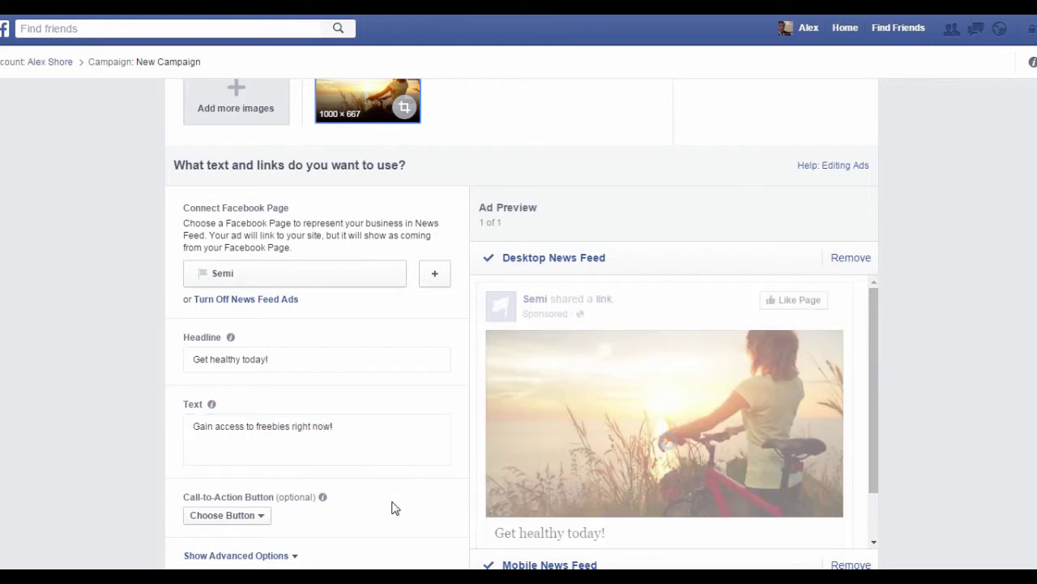
- Set the ad's call-to-action button to Learn More
scroll(381, 478, down, 1)
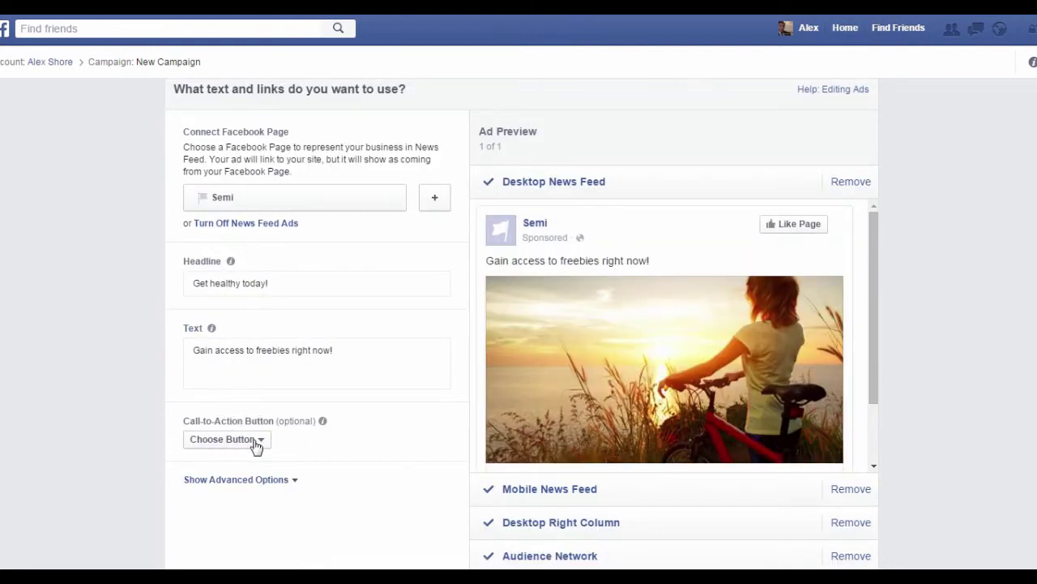
click(254, 445)
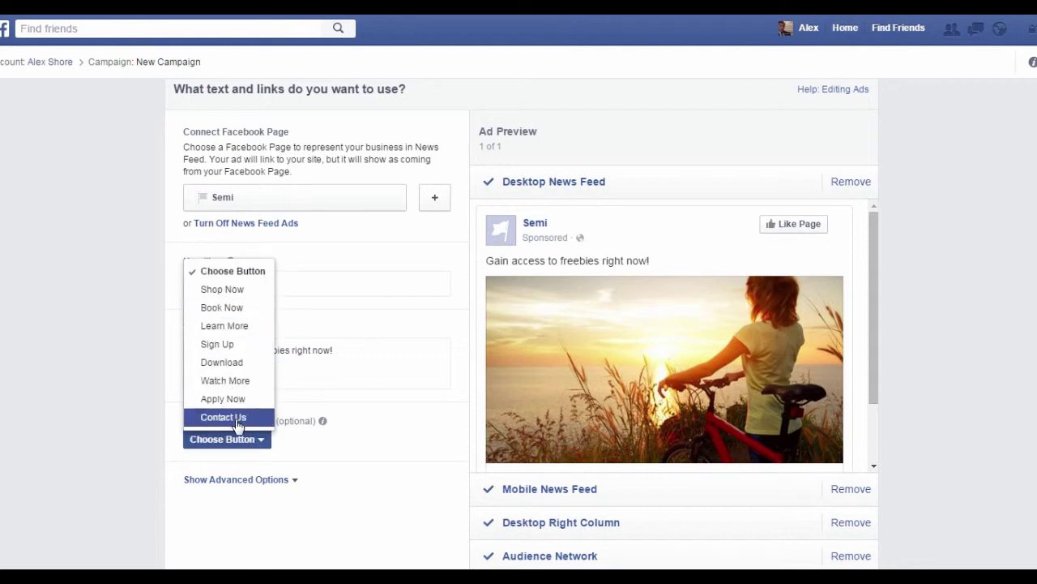
click(242, 329)
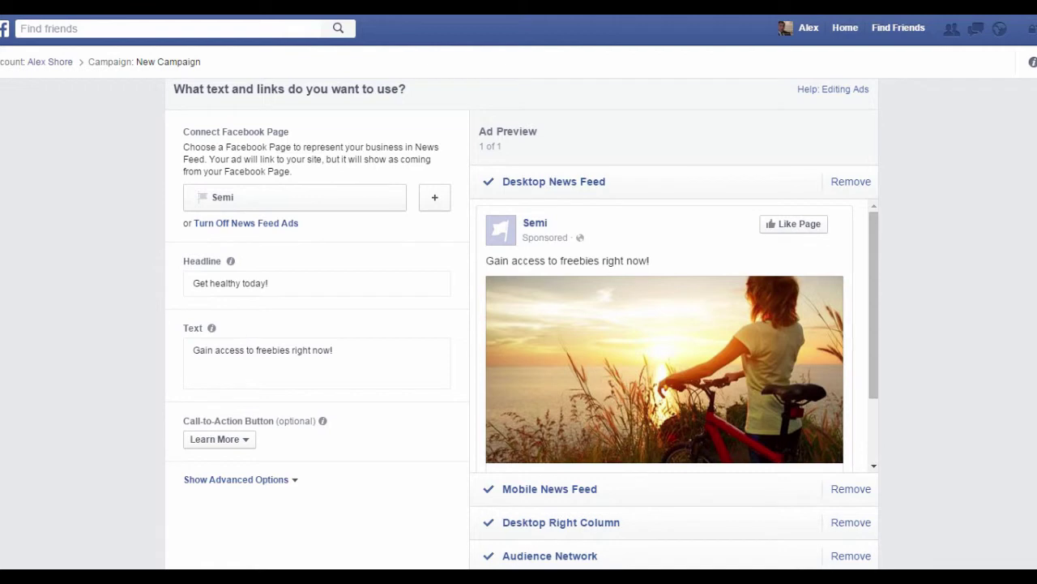
- Show the advanced ad options and set the News Feed link description to "The best website for health and wellness updates."
scroll(340, 388, down, 1)
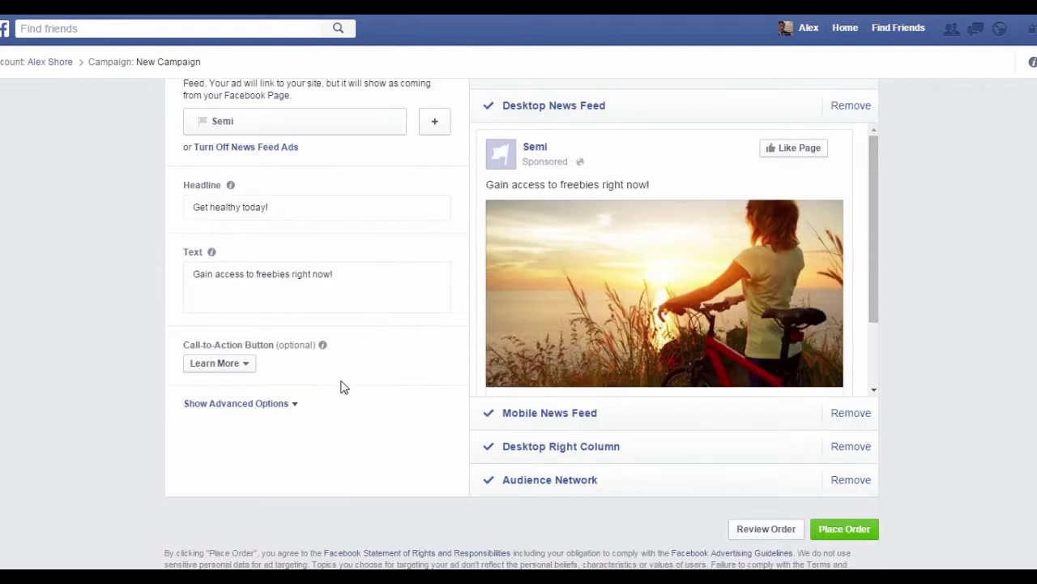
click(276, 404)
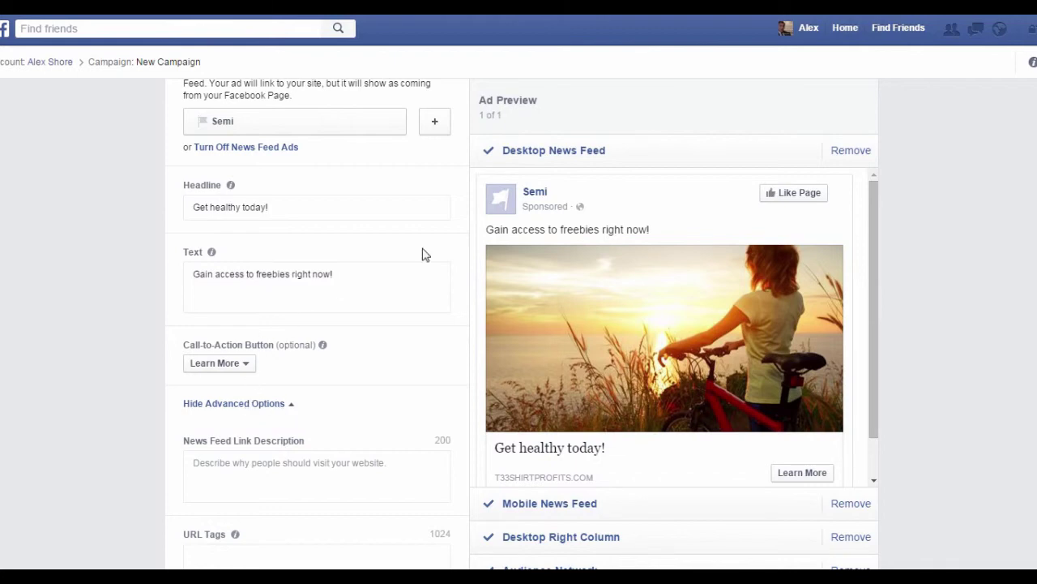
scroll(347, 358, down, 3)
click(340, 328)
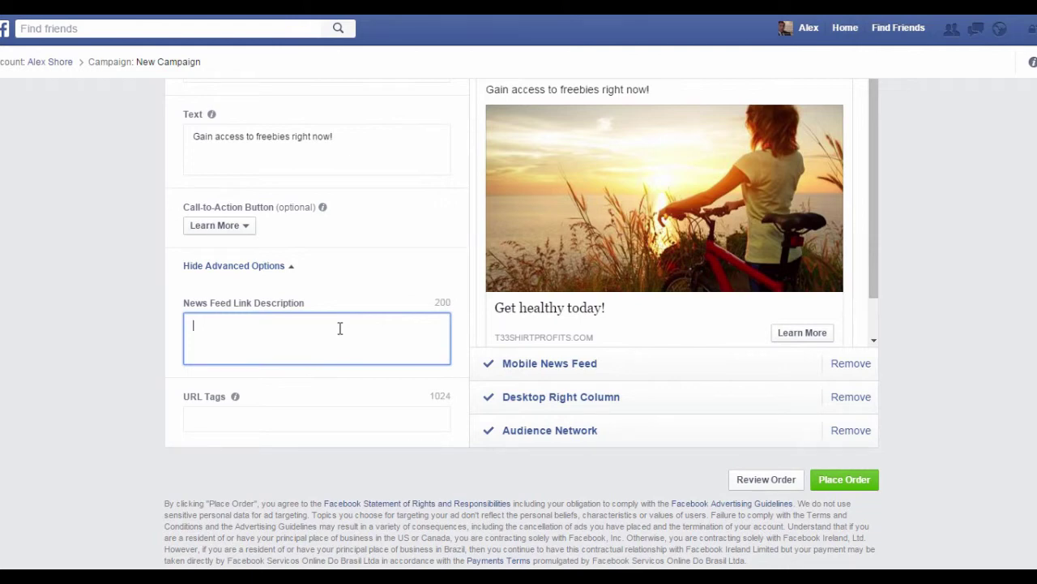
text(th)
text(The best we)
text(bsite for hea)
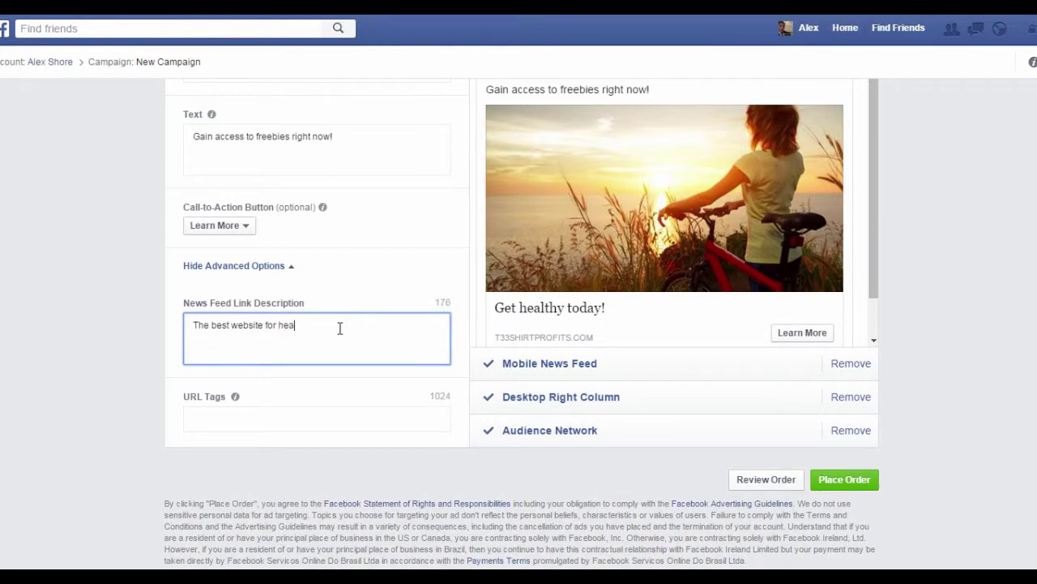
text(lth and wellness upd)
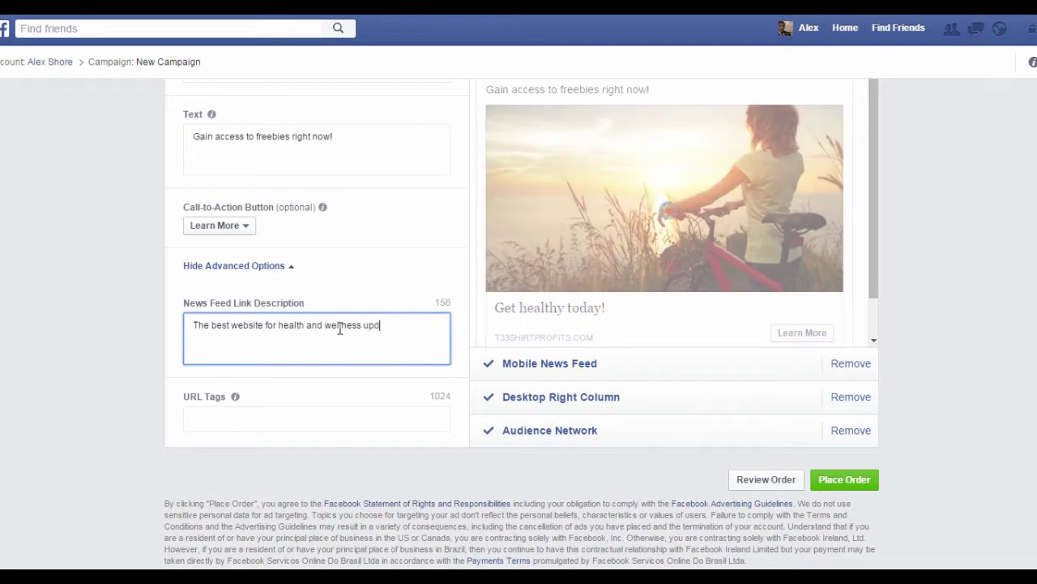
text(ates.)
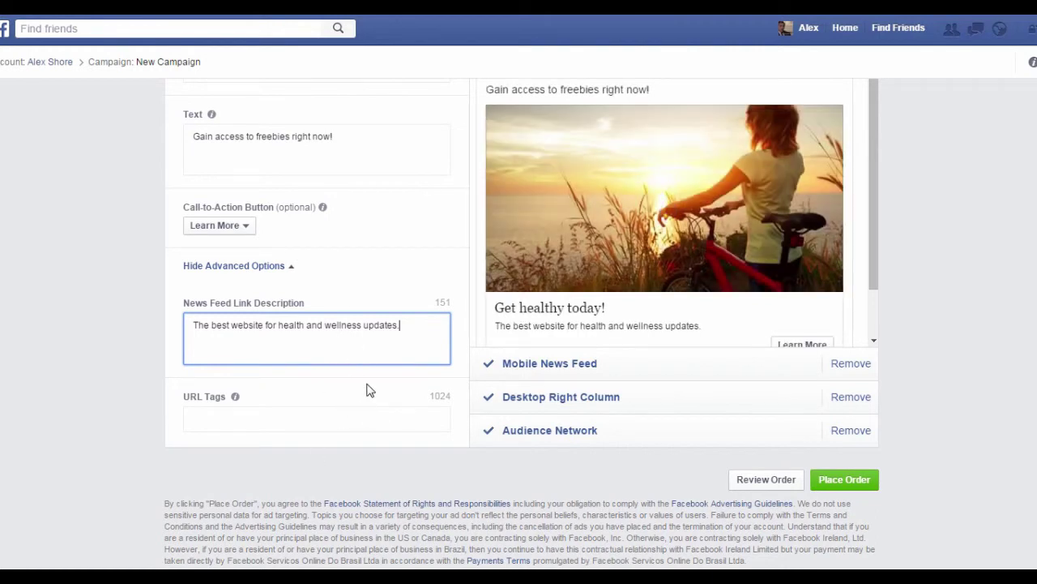
click(367, 389)
- Check the Desktop News Feed preview of the whole ad and remove the Mobile News Feed placement
scroll(754, 288, up, 2)
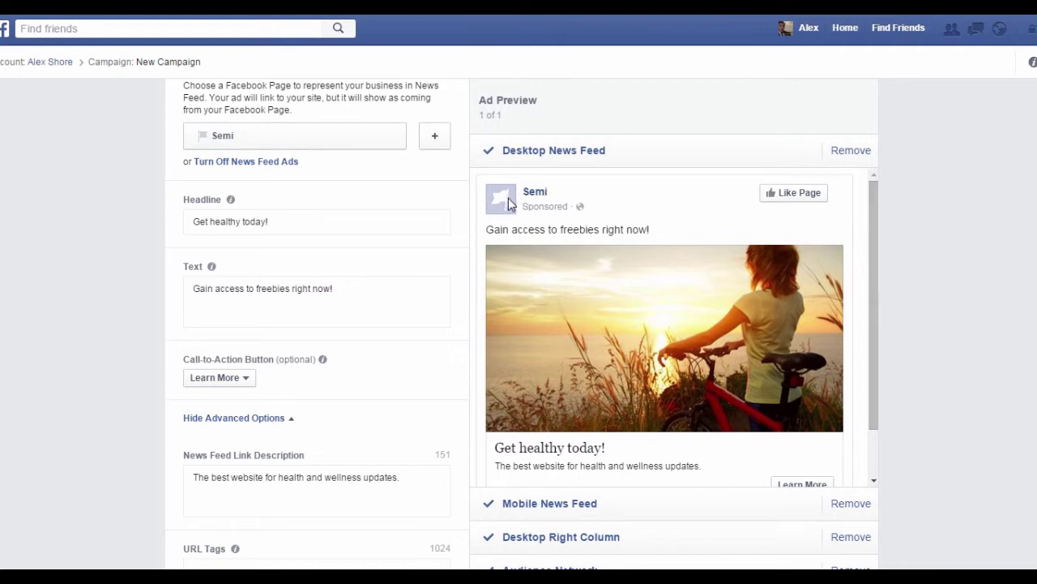
mouse_move(651, 291)
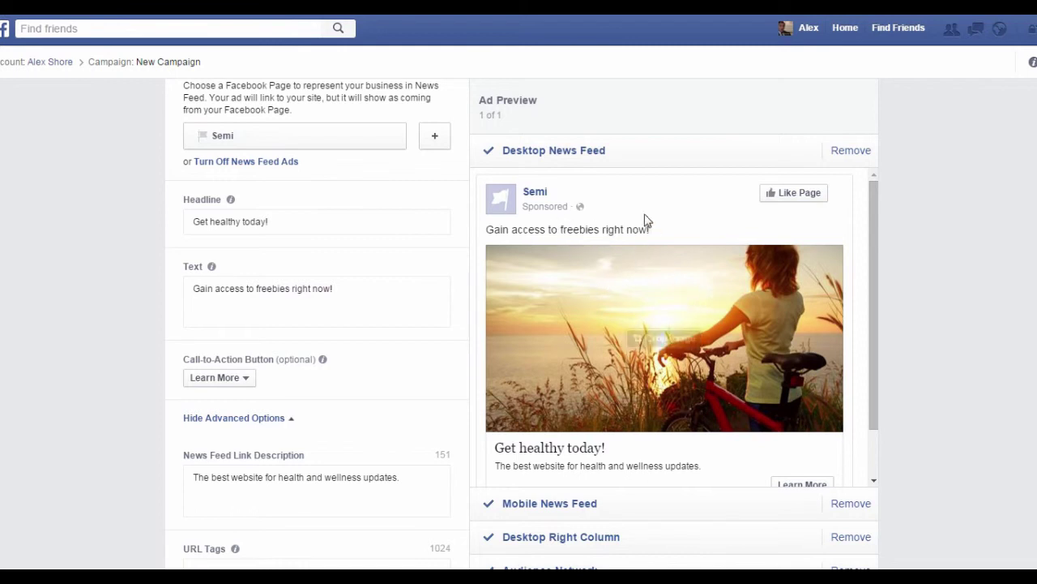
mouse_move(801, 360)
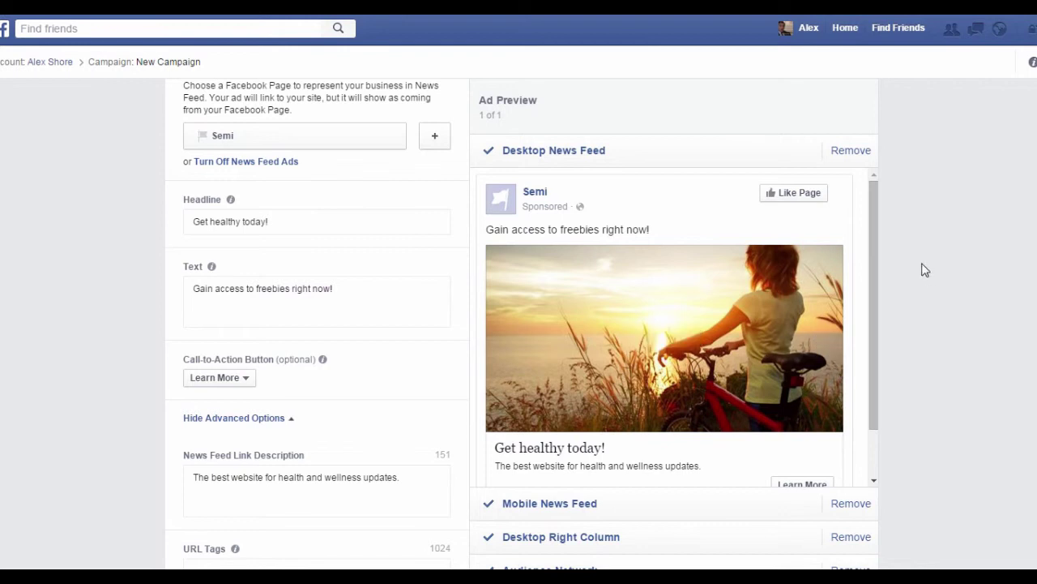
drag(874, 268, 880, 314)
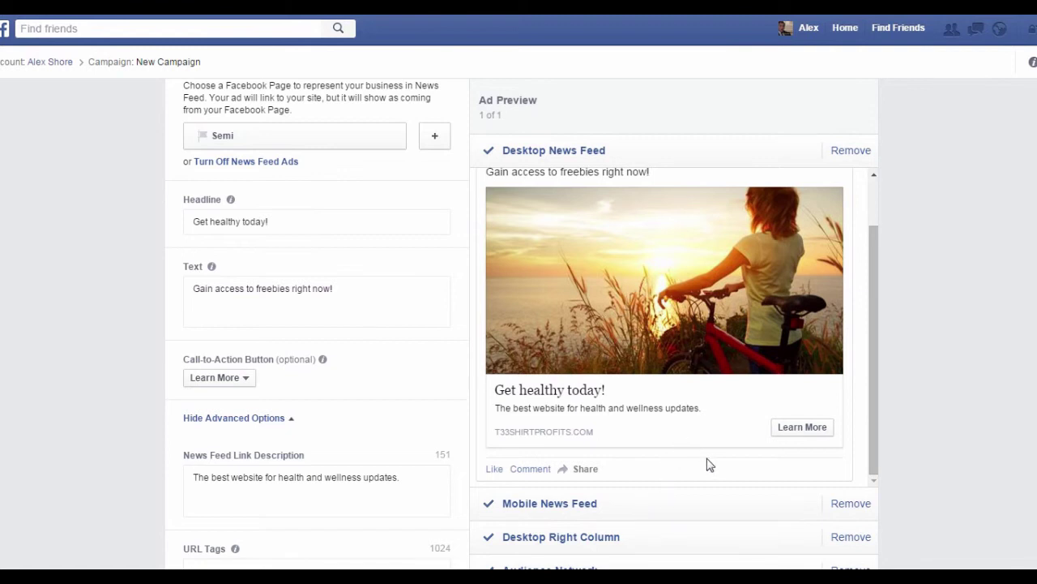
click(849, 505)
- Open the order review for the finished ad
mouse_move(652, 338)
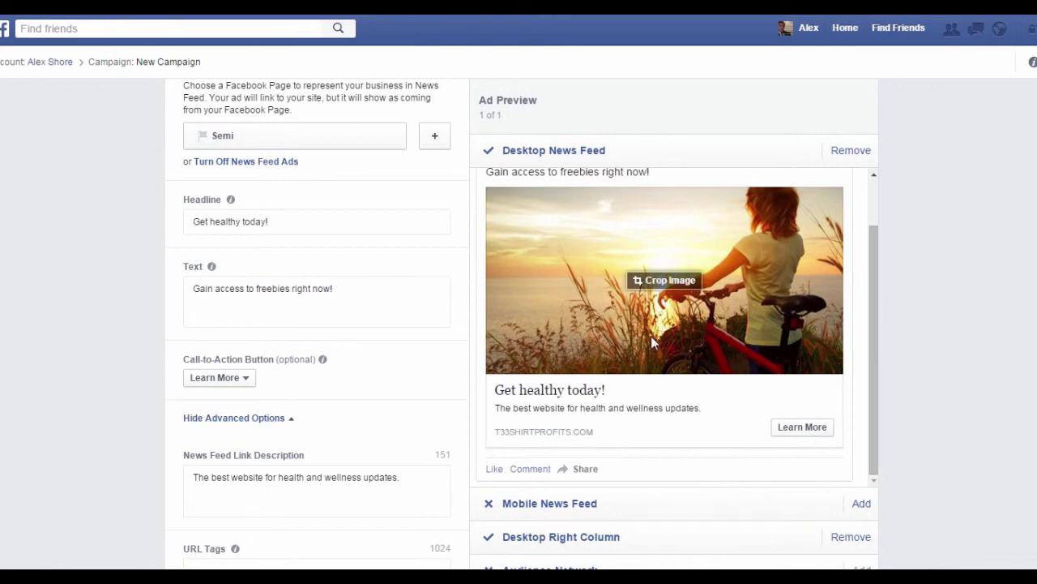
scroll(651, 335, down, 2)
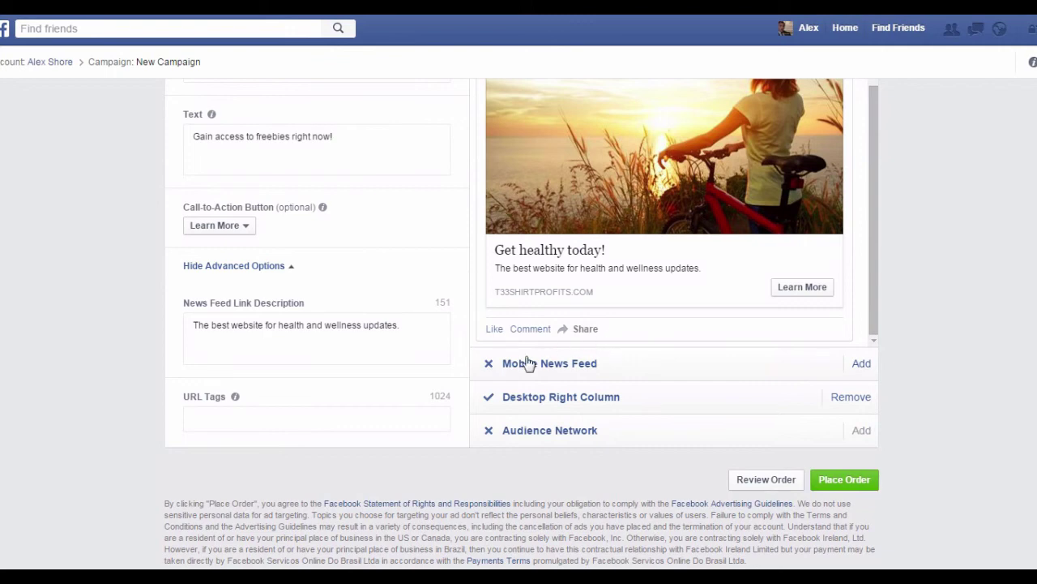
click(766, 479)
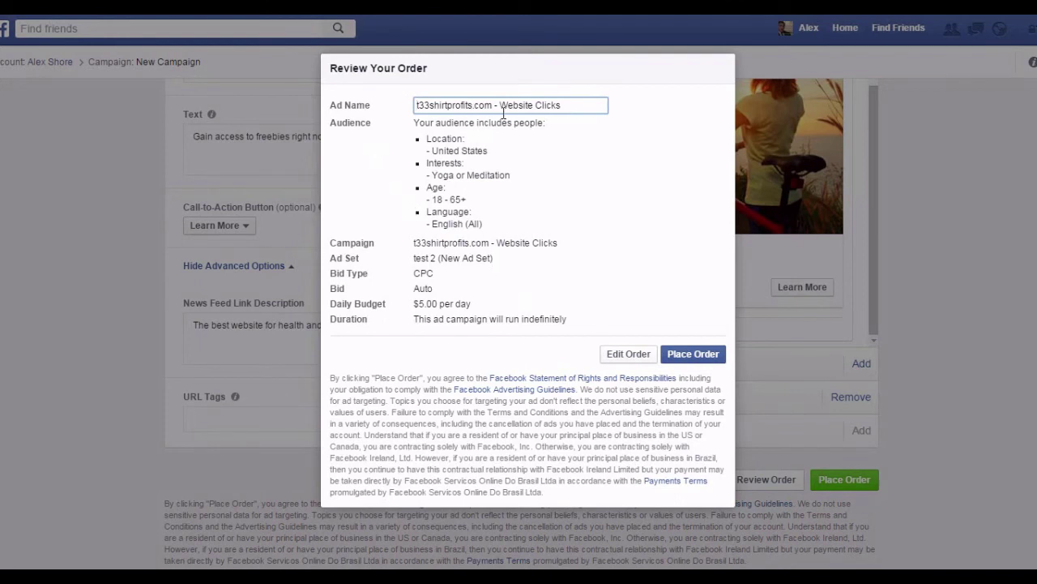